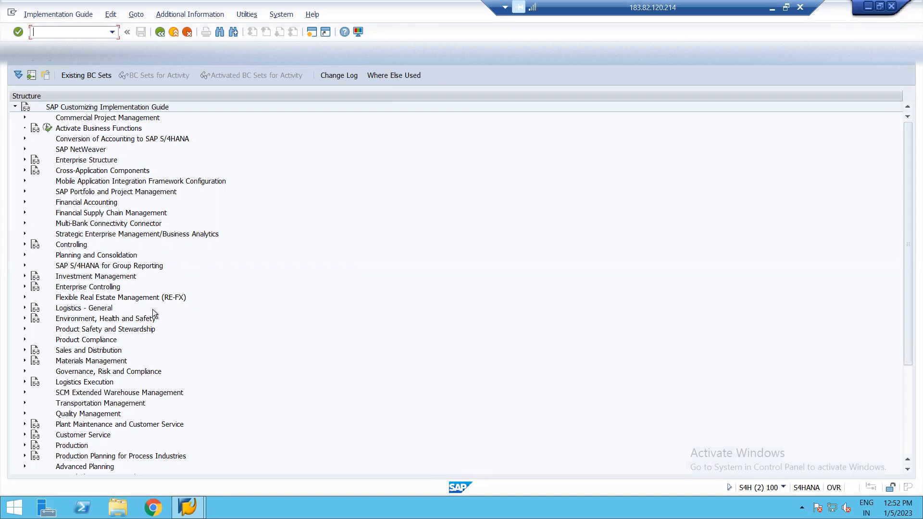
Open Activate Real Estate Management in Controlling Area under the Flexible Real Estate Management basic settings and acknowledge the displayed messages
left_click(24, 296)
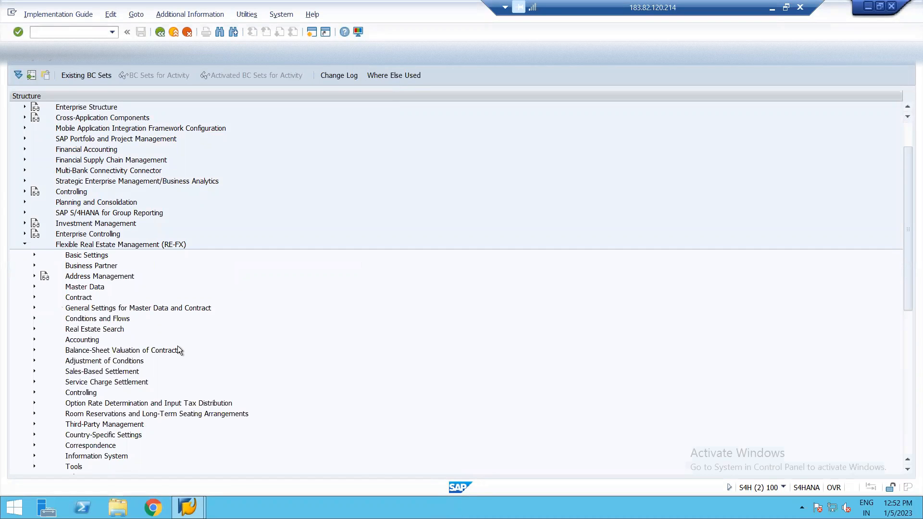
left_click(35, 255)
left_click(35, 255)
left_click(34, 255)
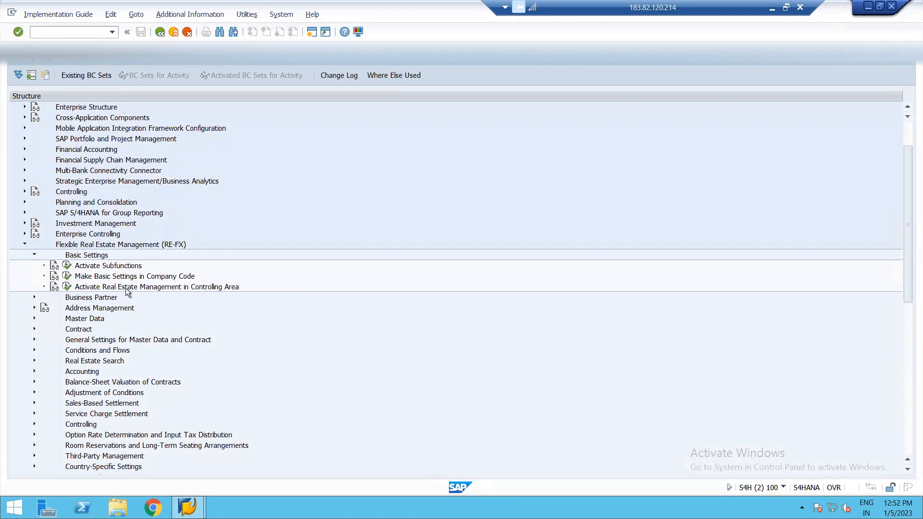
left_click(66, 289)
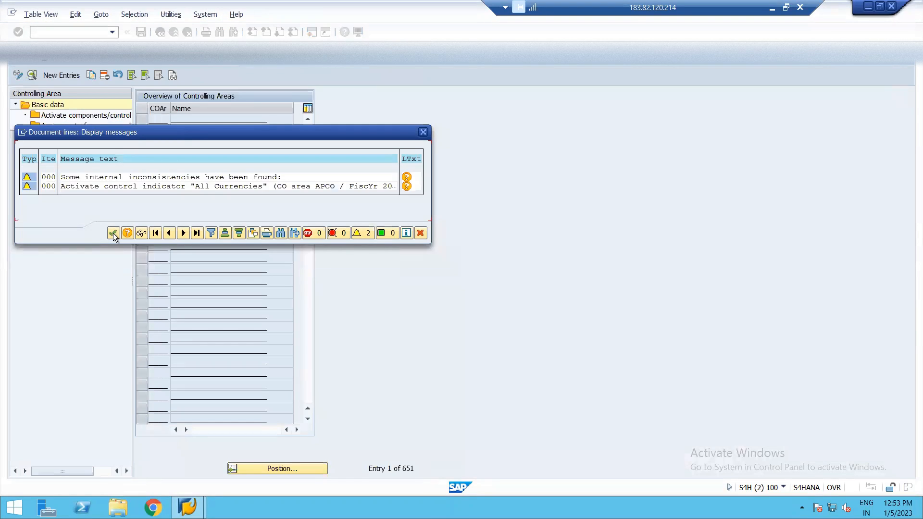
left_click(113, 233)
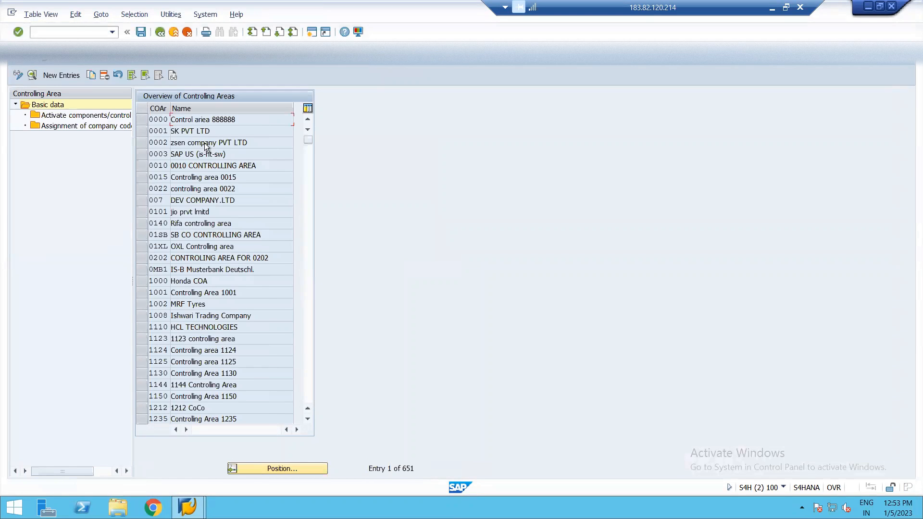
Find controlling area DO11 and display its activated components and control indicators
left_click(262, 471)
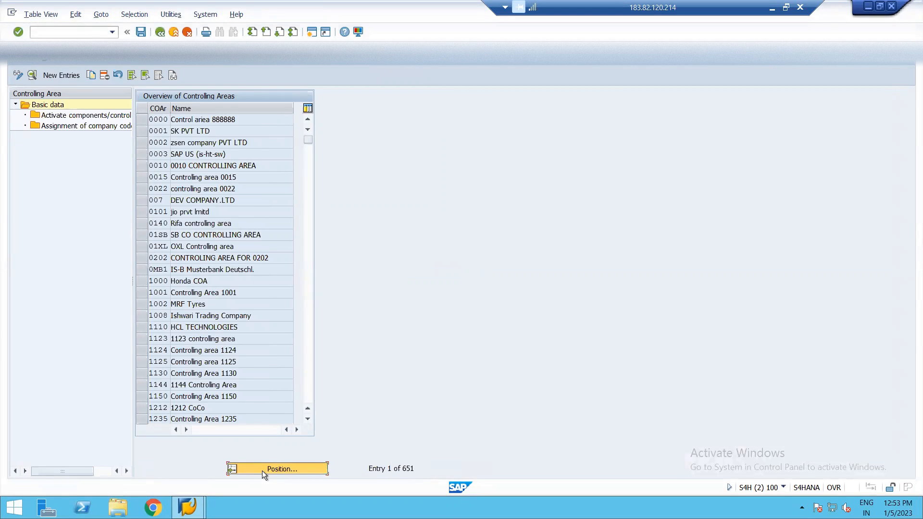
type("do11")
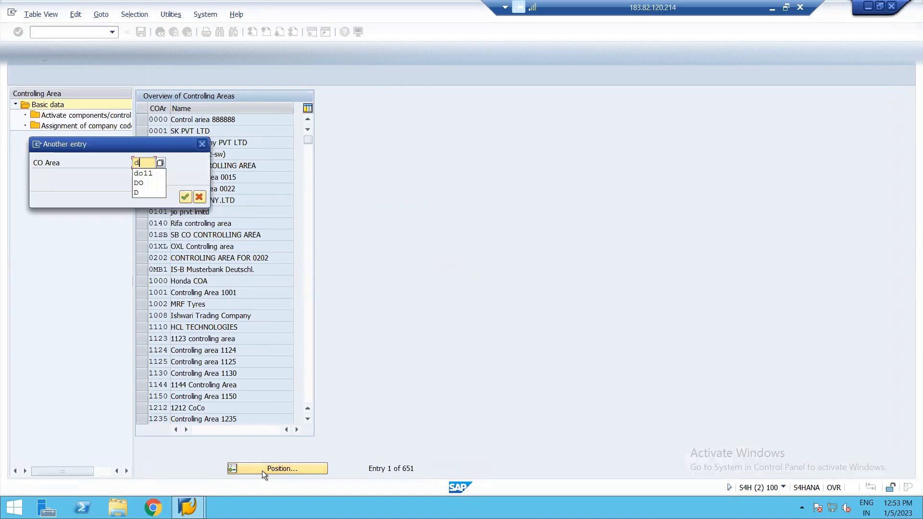
key("Return")
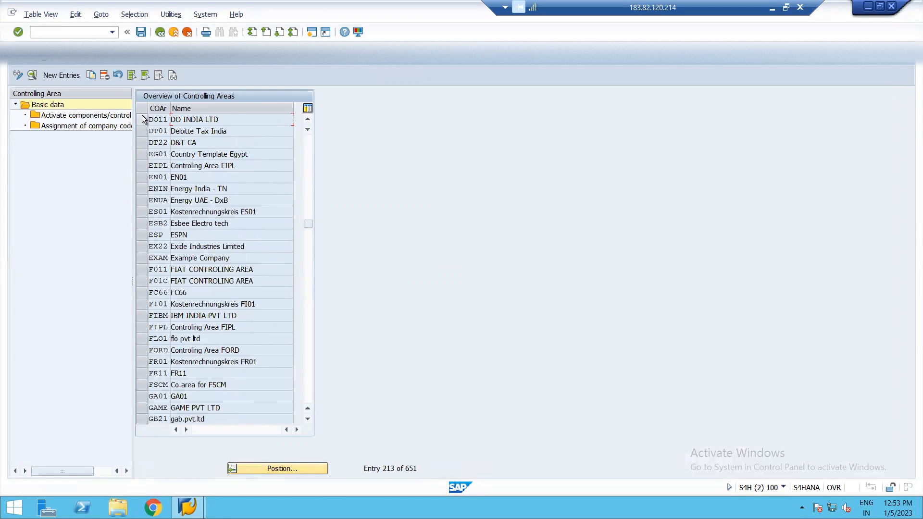
left_click(143, 119)
left_click(106, 118)
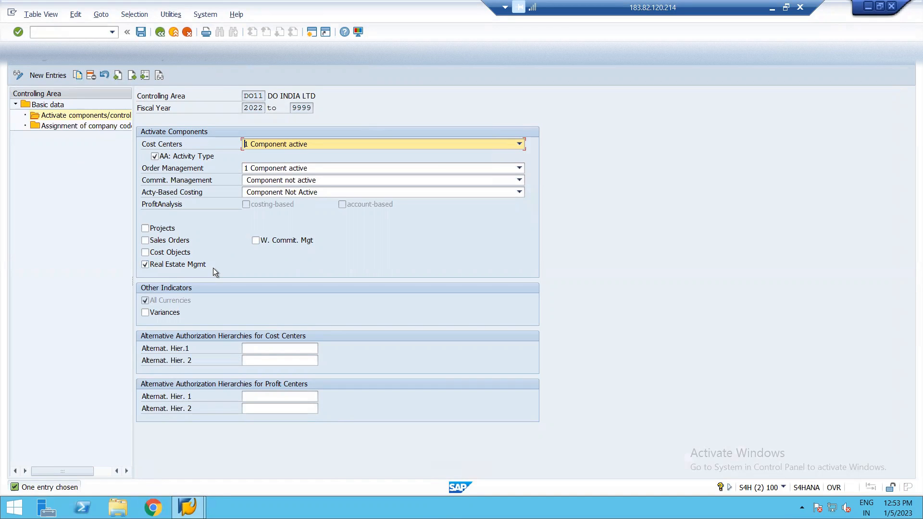
Review the company codes assigned to controlling area DO11, and return to the implementation guide
double_click(97, 125)
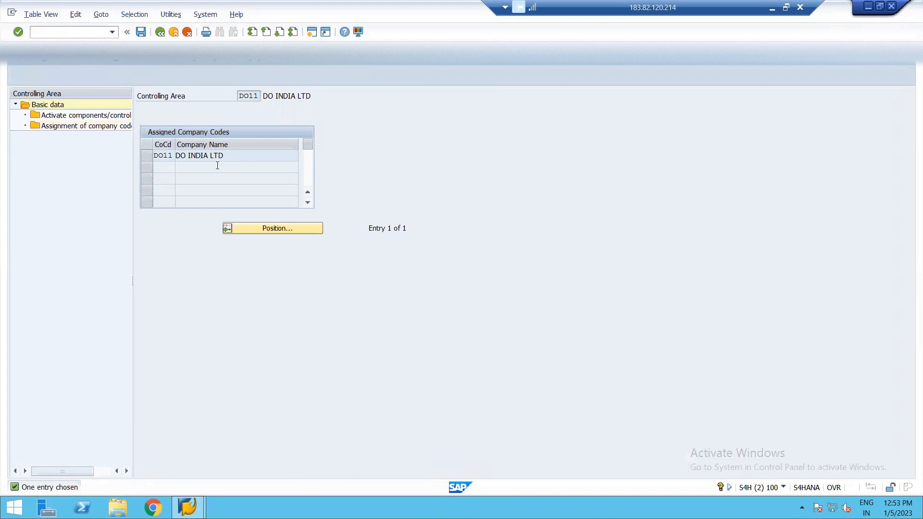
key("F3")
key("F3")
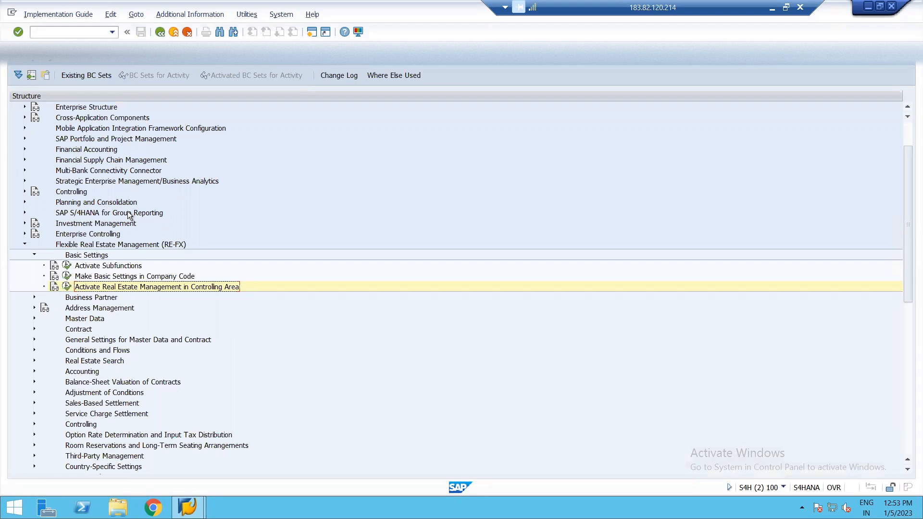
Check company code DO11's type and accounting system in Make Basic Settings in Company Code, and return to the implementation guide
left_click(67, 277)
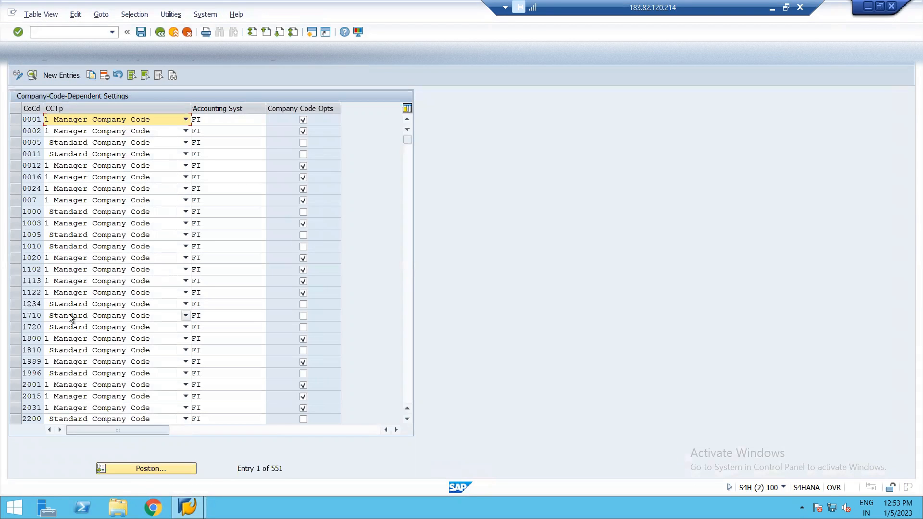
left_click(119, 468)
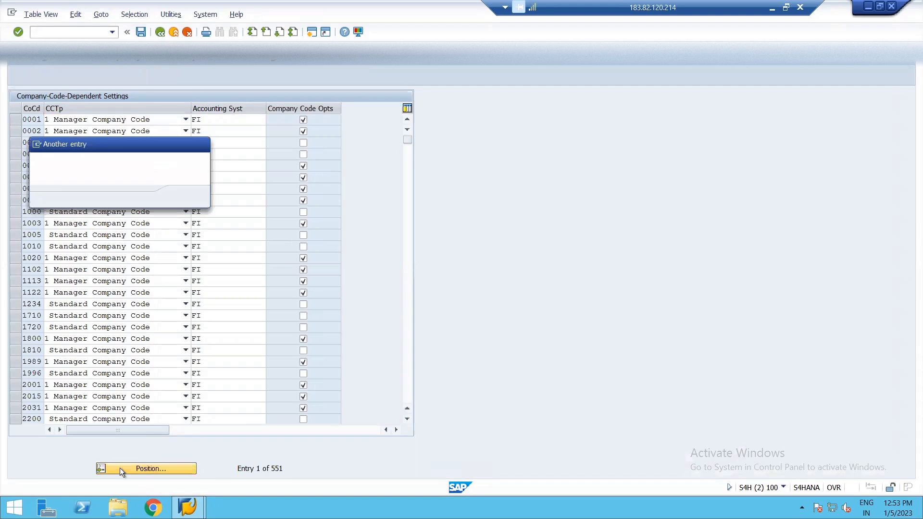
type("DO11")
key("Return")
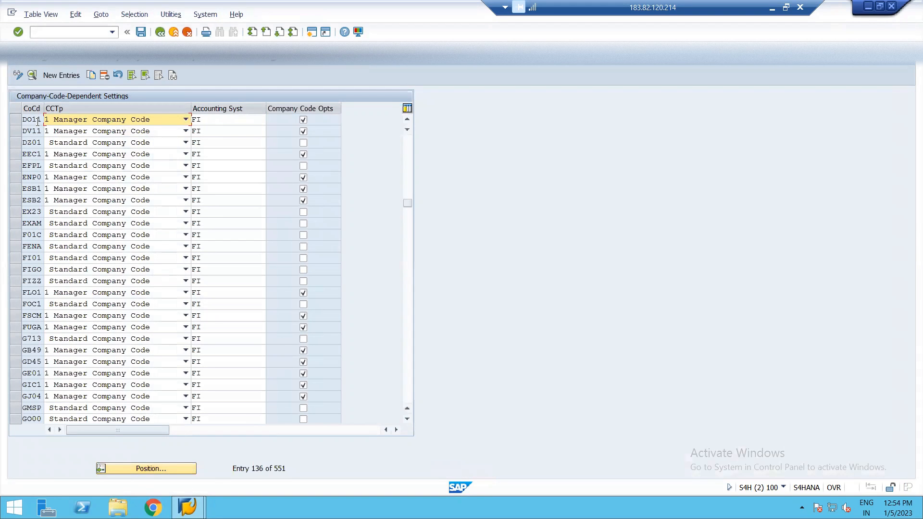
left_click(60, 124)
left_click(199, 121)
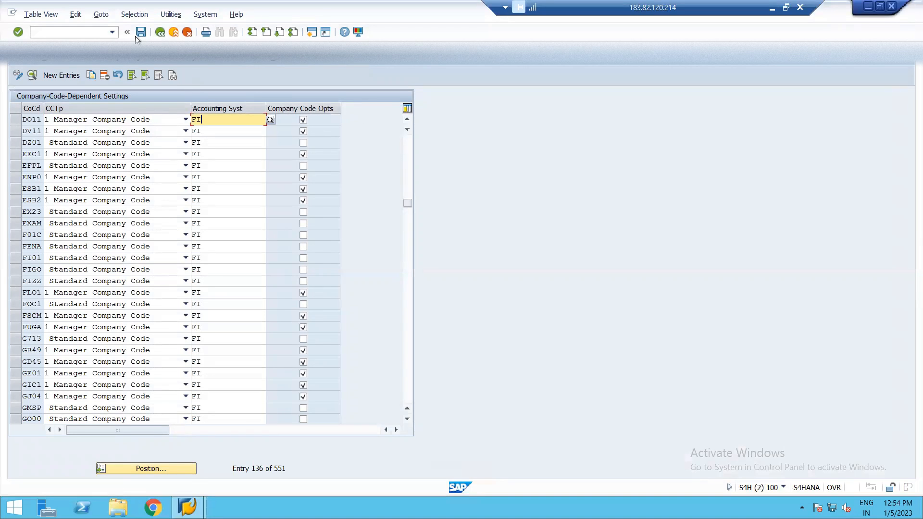
key("F3")
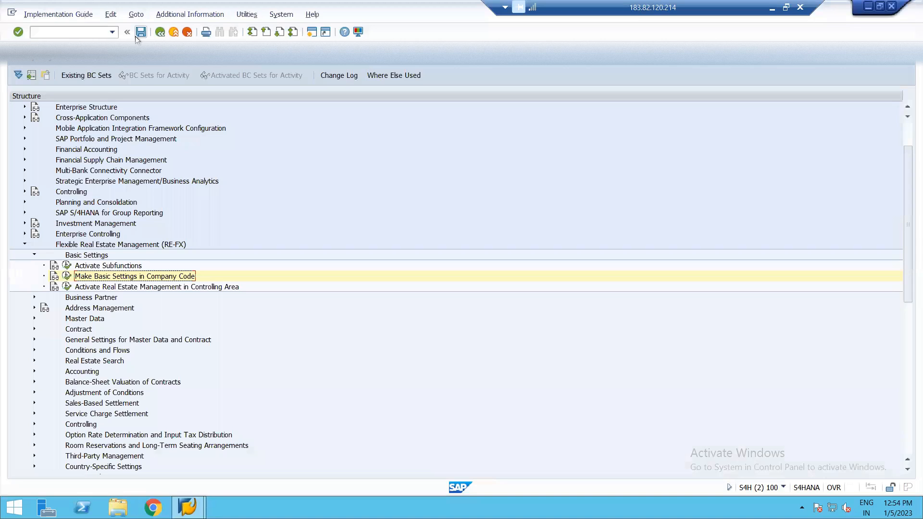
Review the RE-FX applications under Activate Subfunctions, then return to the guide and collapse Basic Settings
left_click(67, 268)
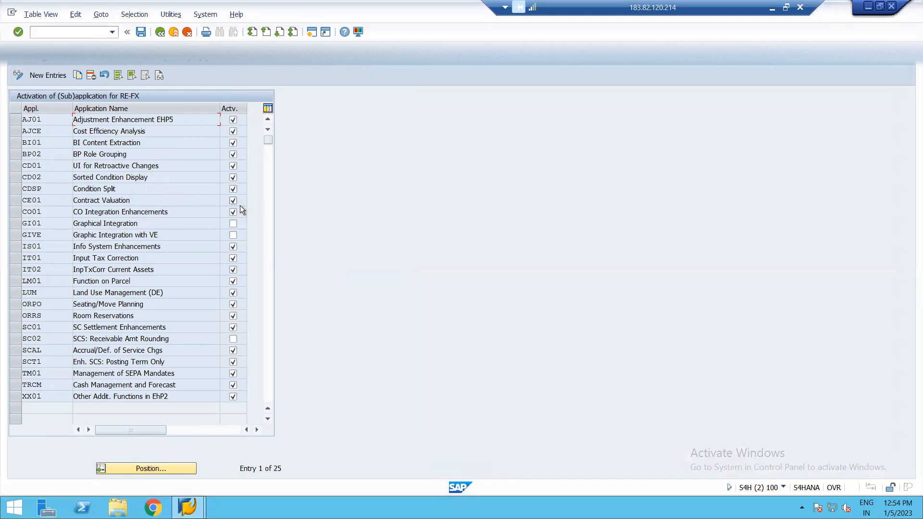
key("F3")
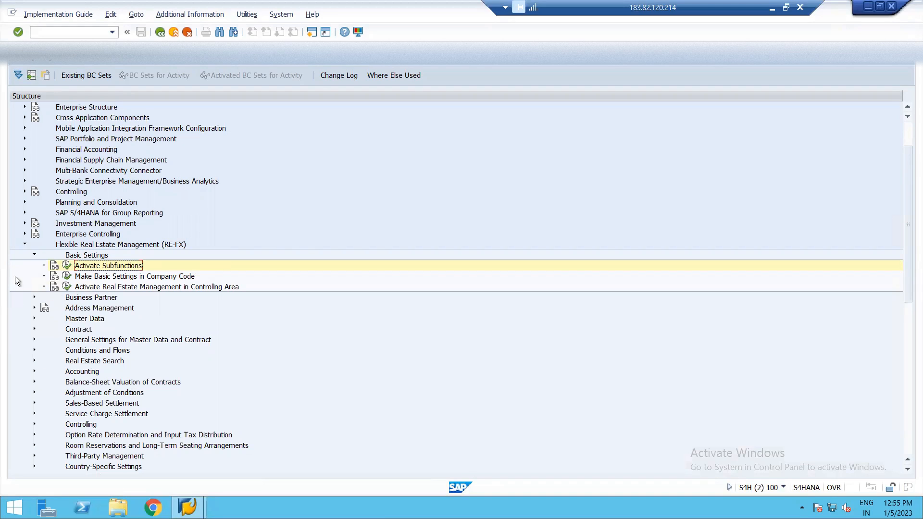
left_click(33, 255)
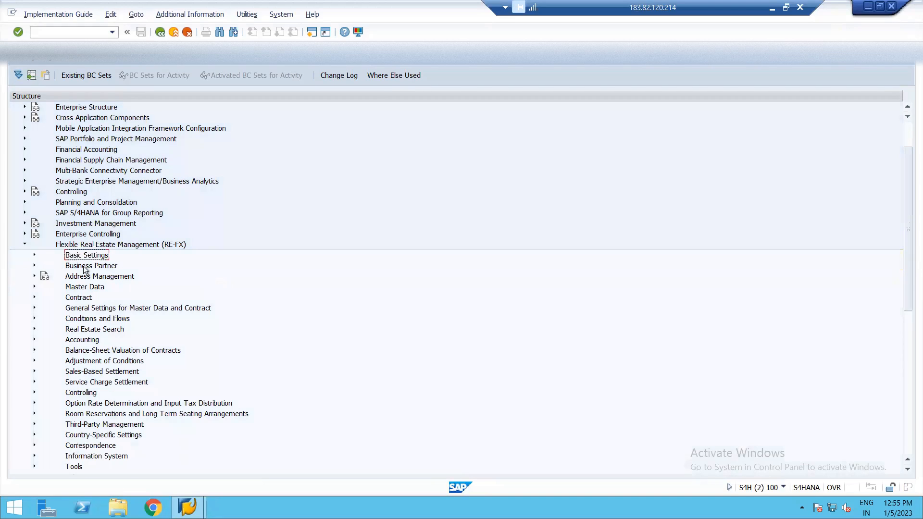
Open Control Settings for Each Contract Type in Company Code under Balance-Sheet Valuation of Contracts and find company code DO11
left_click(34, 350)
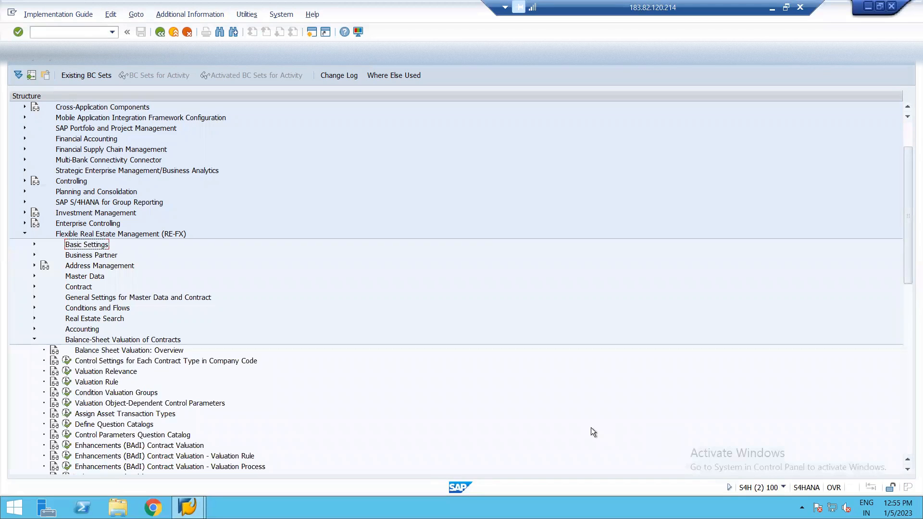
left_click(68, 365)
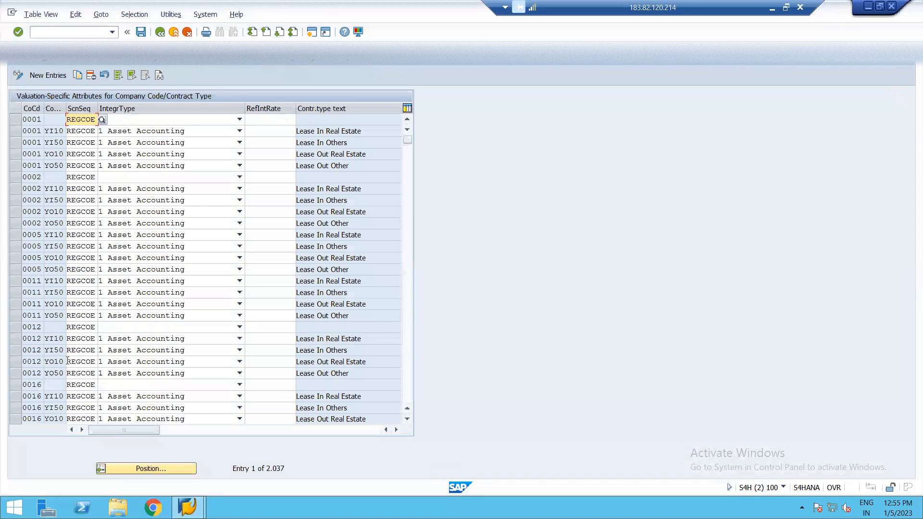
left_click(149, 468)
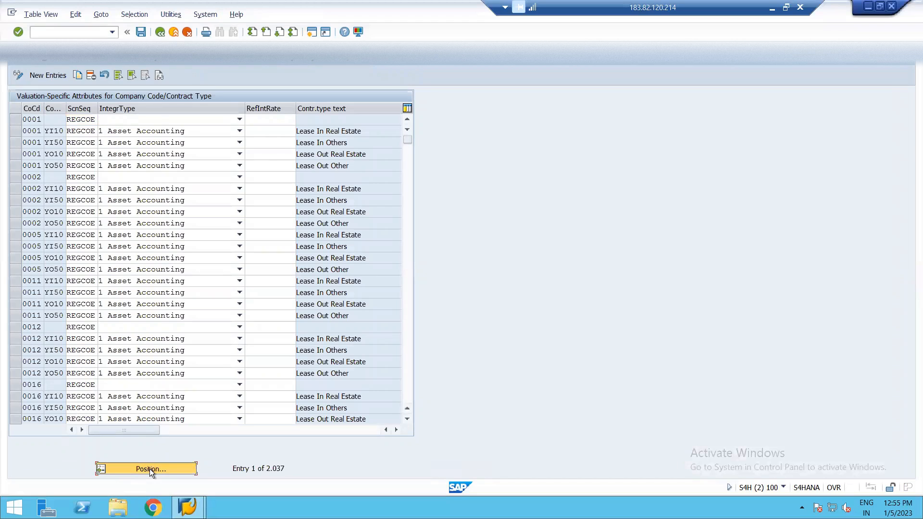
type("0011")
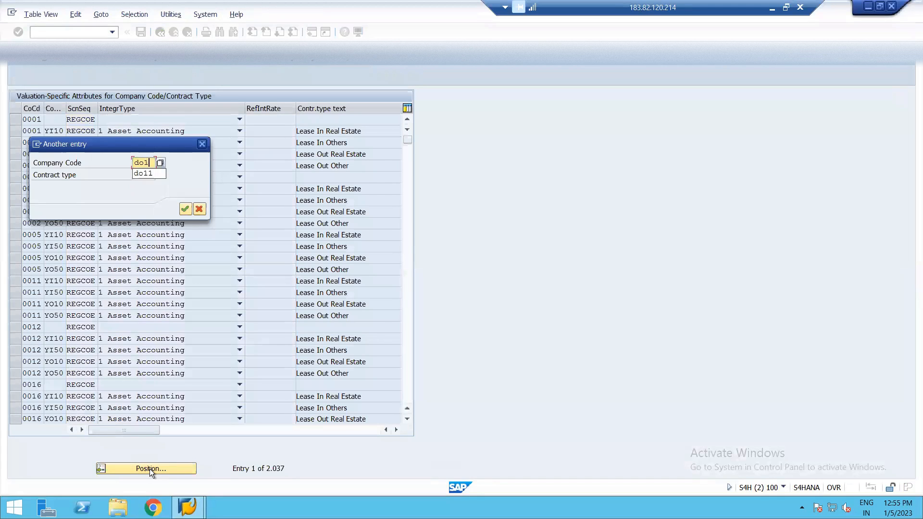
key("Return")
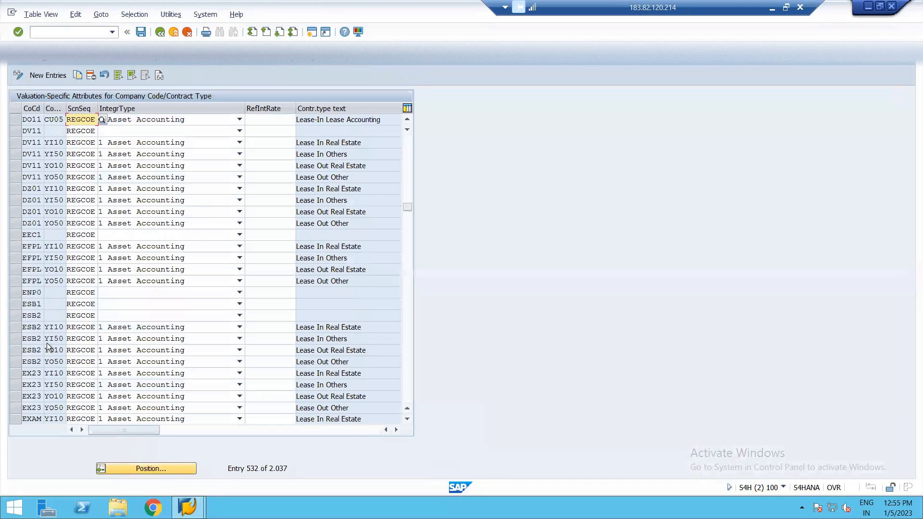
Look up the possible contract types and screen sequences for the DO11 entry, leaving both values as they are
left_click(51, 120)
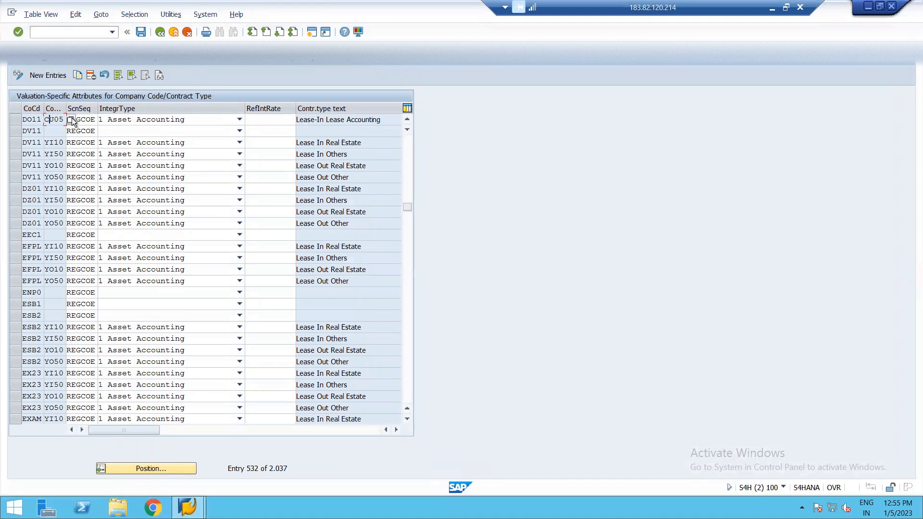
left_click(70, 119)
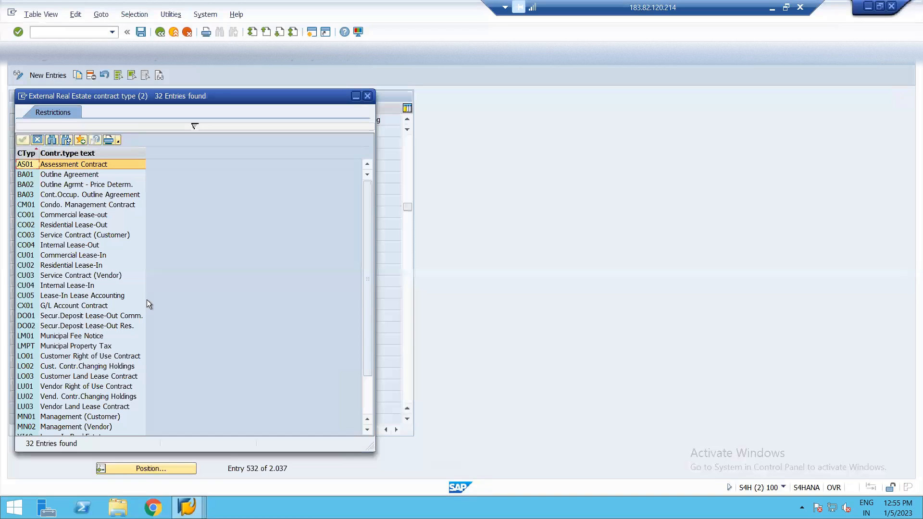
left_click(369, 95)
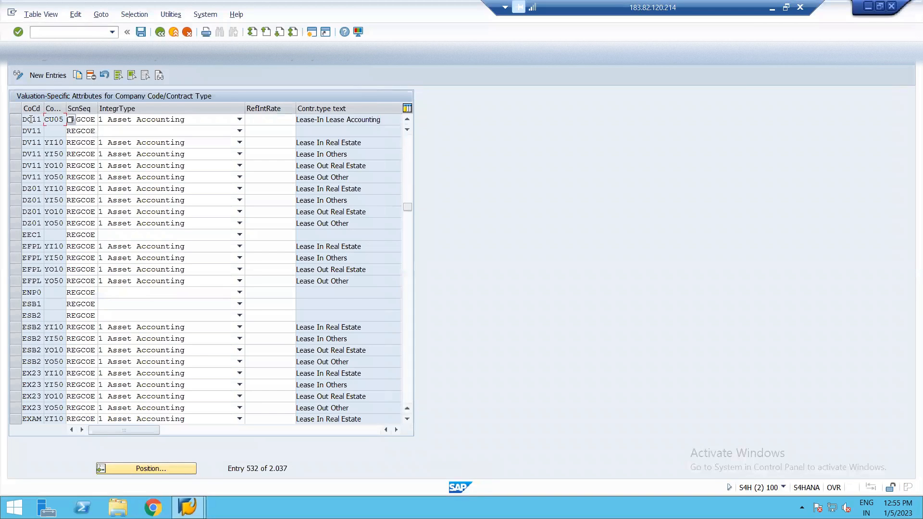
left_click(92, 120)
left_click(102, 120)
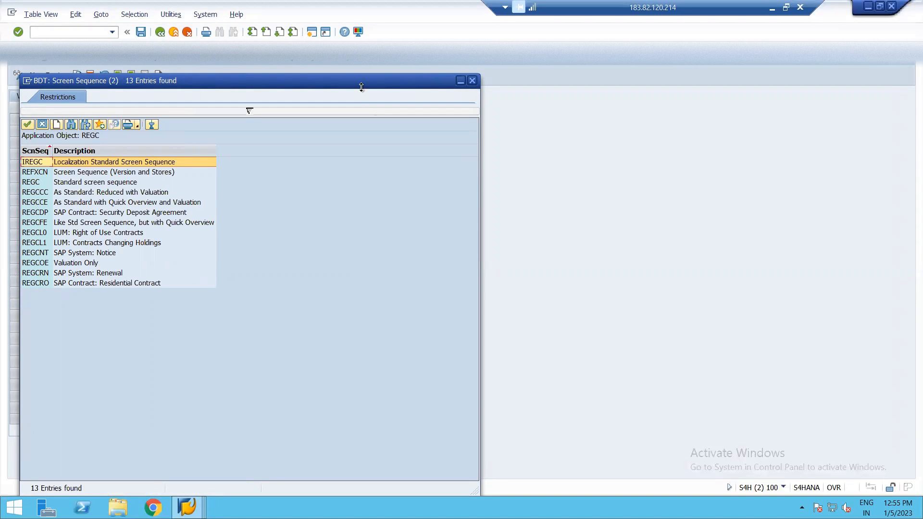
left_click(472, 82)
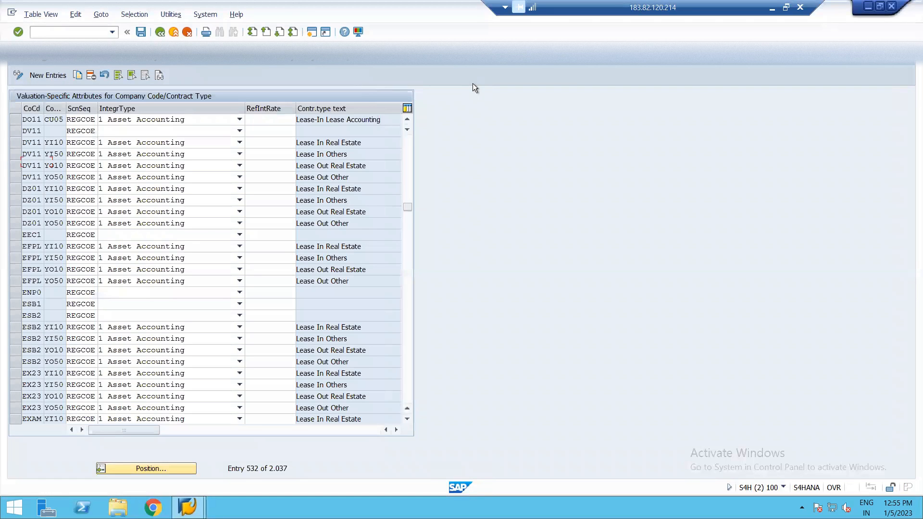
Check the integration type and reference interest rate of the DO11 entry, and return to the implementation guide
key("Tab")
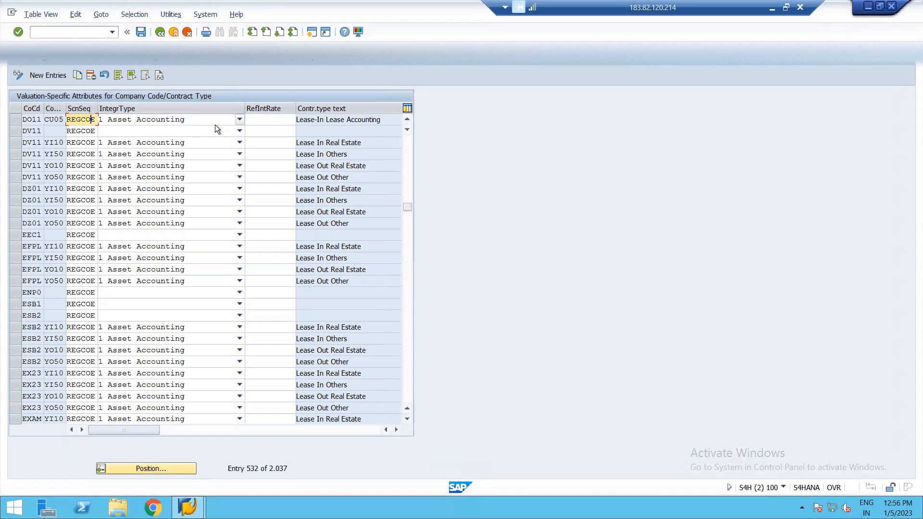
left_click(272, 119)
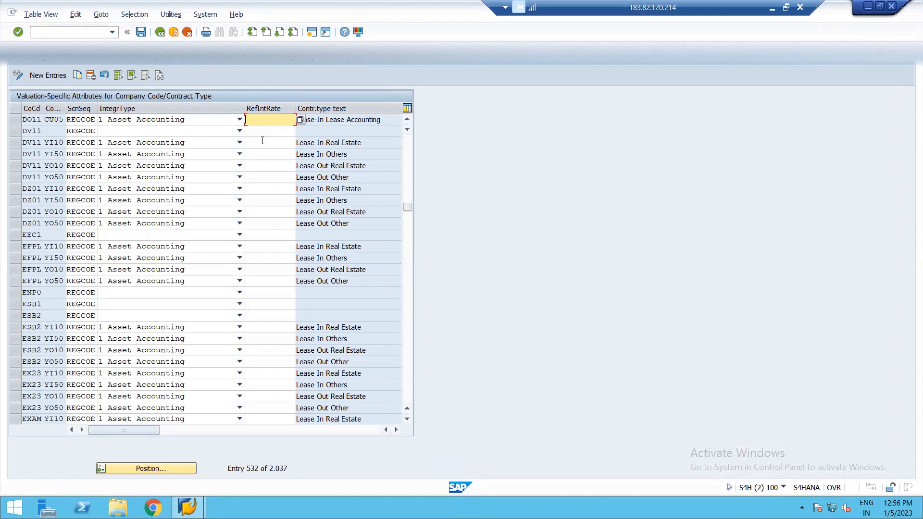
key("F3")
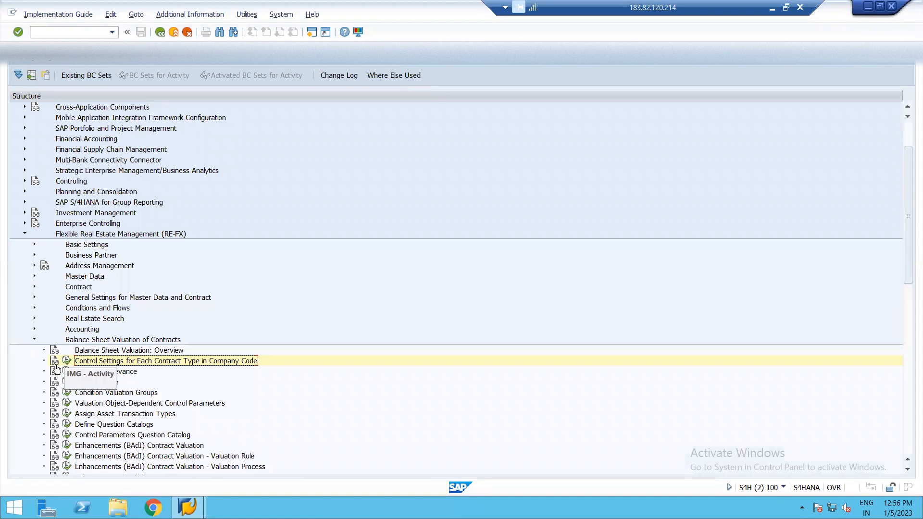
Review the entries in the Valuation Relevance activity, and return to the implementation guide
left_click(68, 371)
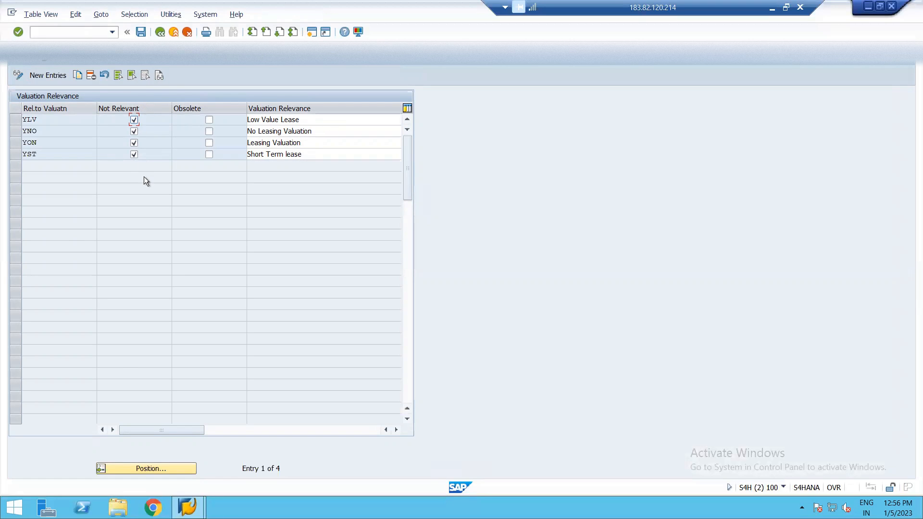
key("F3")
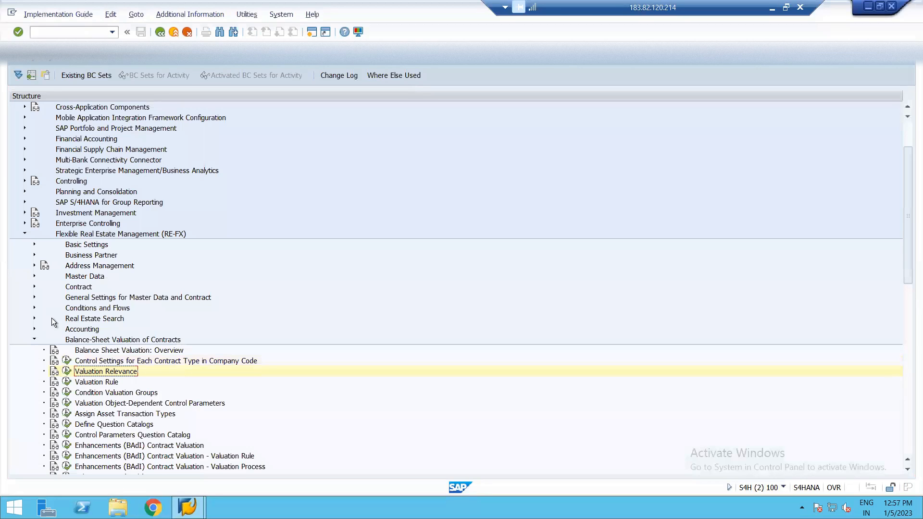
Open the IFRS16 entry in the Valuation Rule activity and look up the possible assets flow types without changing the value
left_click(67, 384)
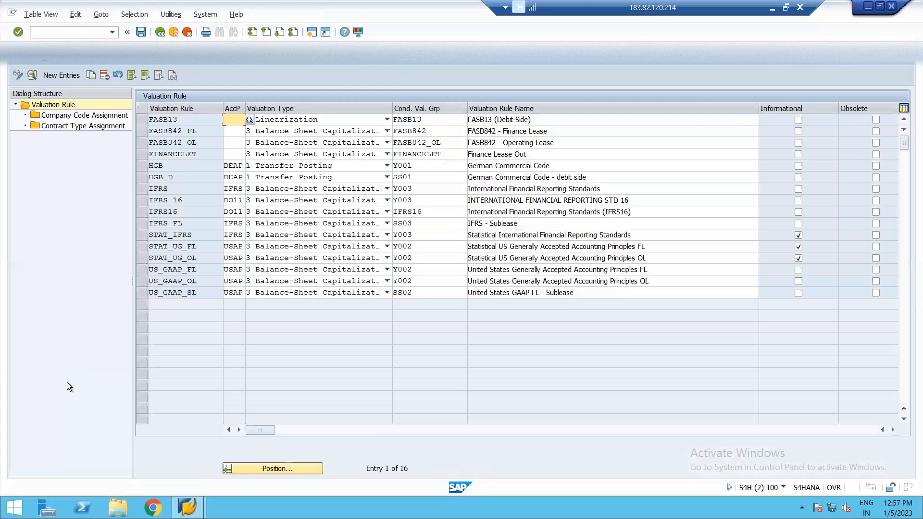
left_click(142, 212)
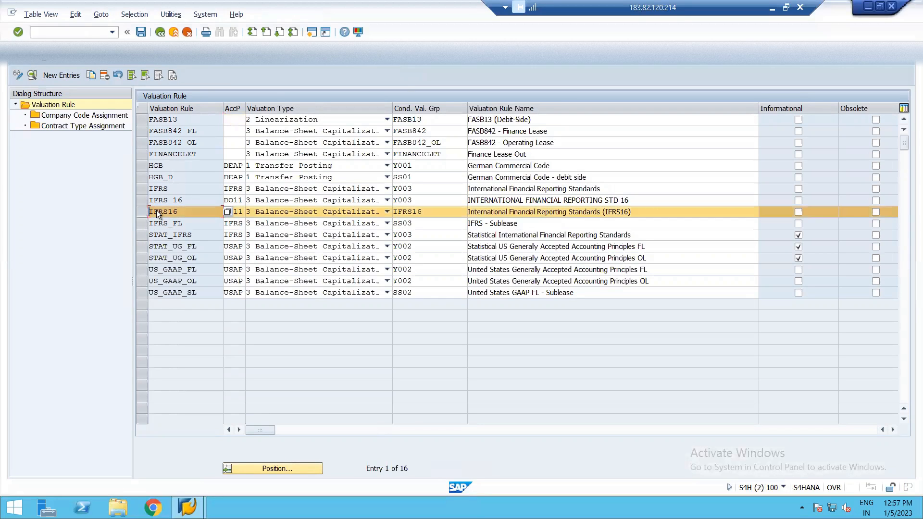
double_click(169, 210)
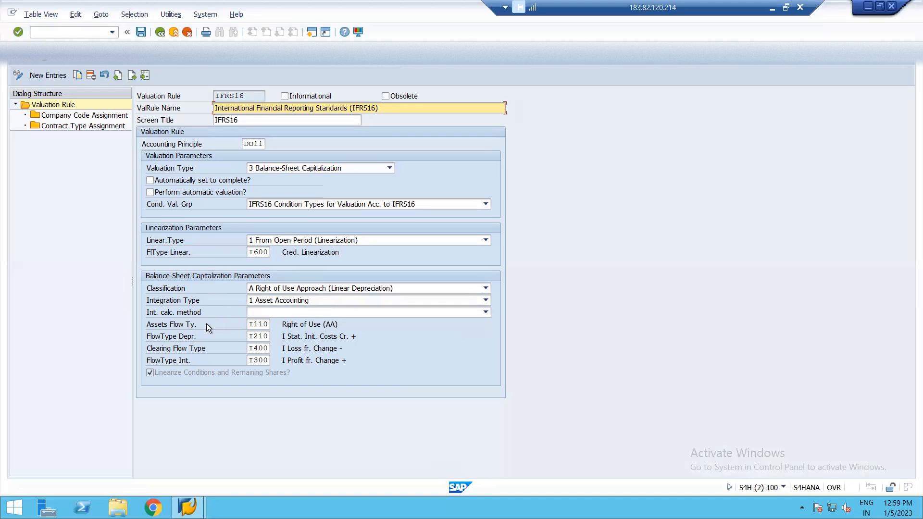
left_click(253, 325)
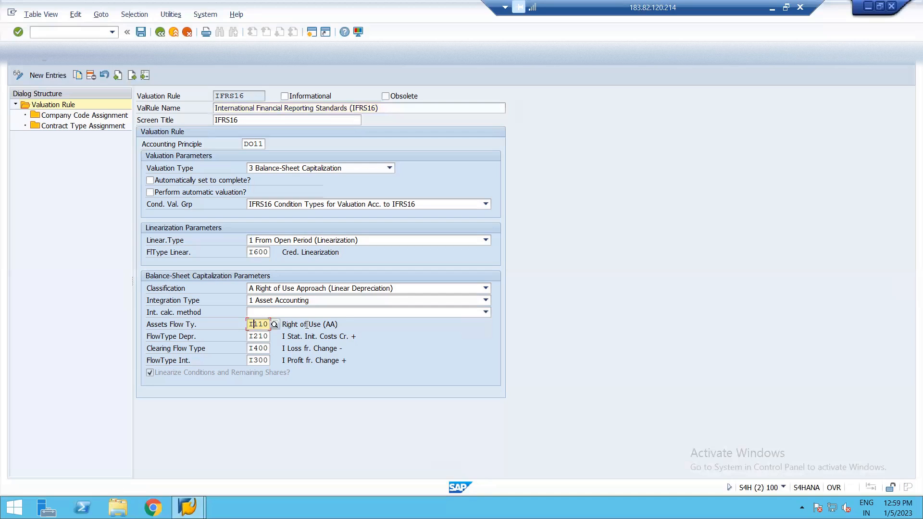
left_click(275, 324)
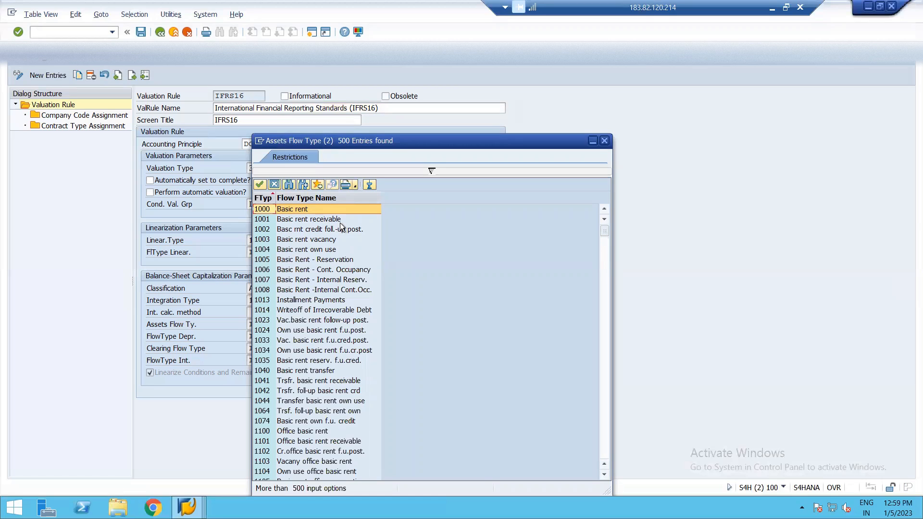
key("Escape")
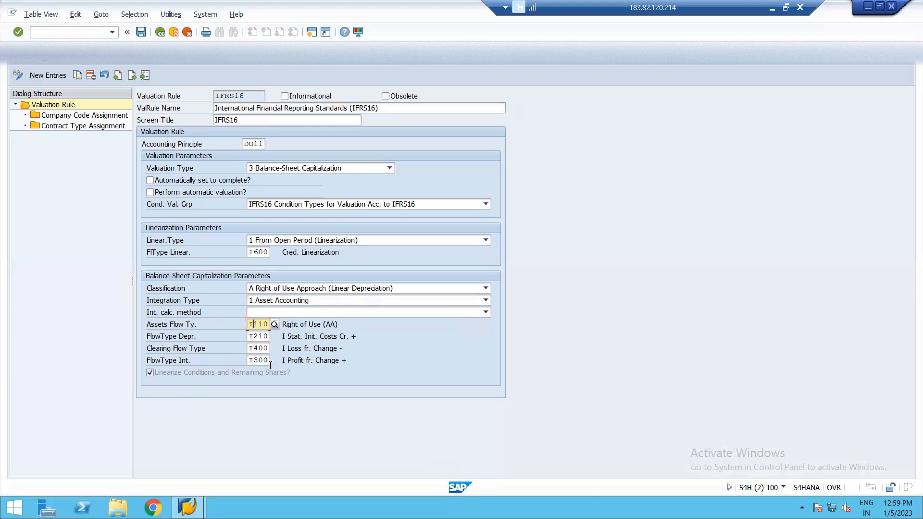
Open the company code assignment of valuation rule IFRS16 and find and select company code DO11
double_click(114, 116)
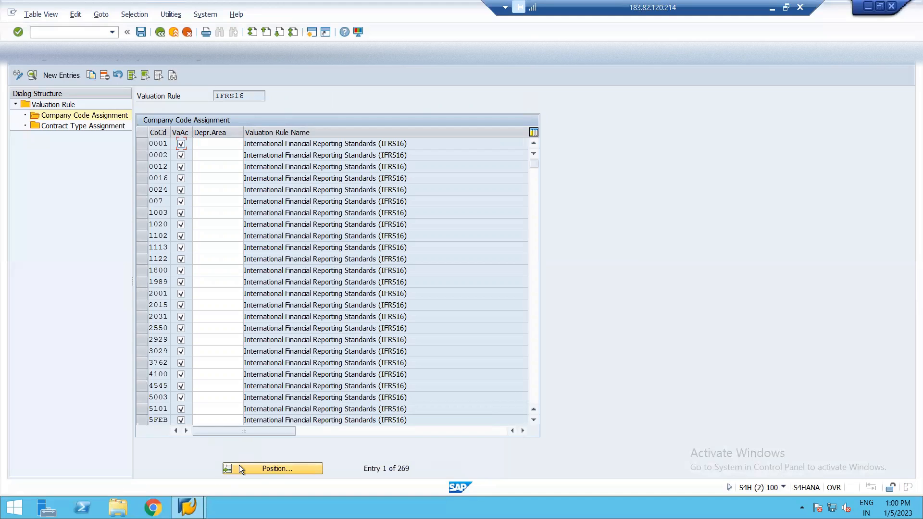
left_click(239, 465)
type("do")
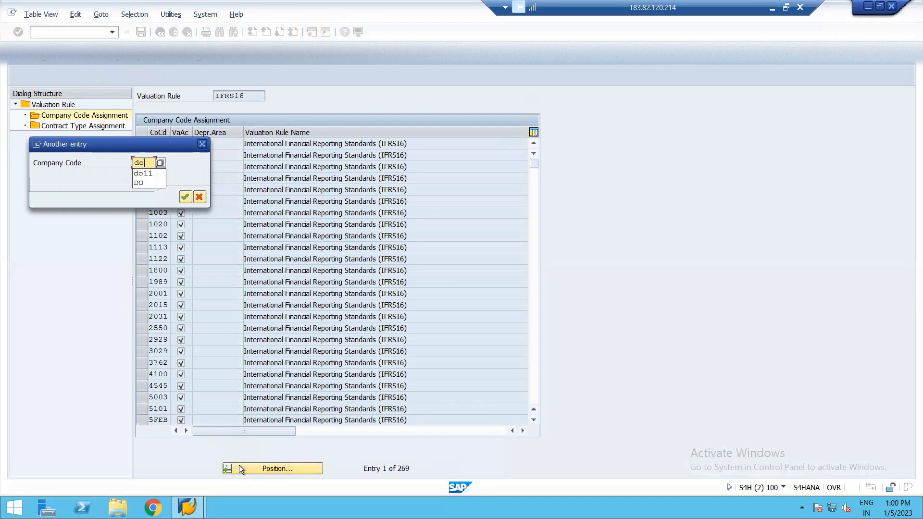
type("11")
key("Return")
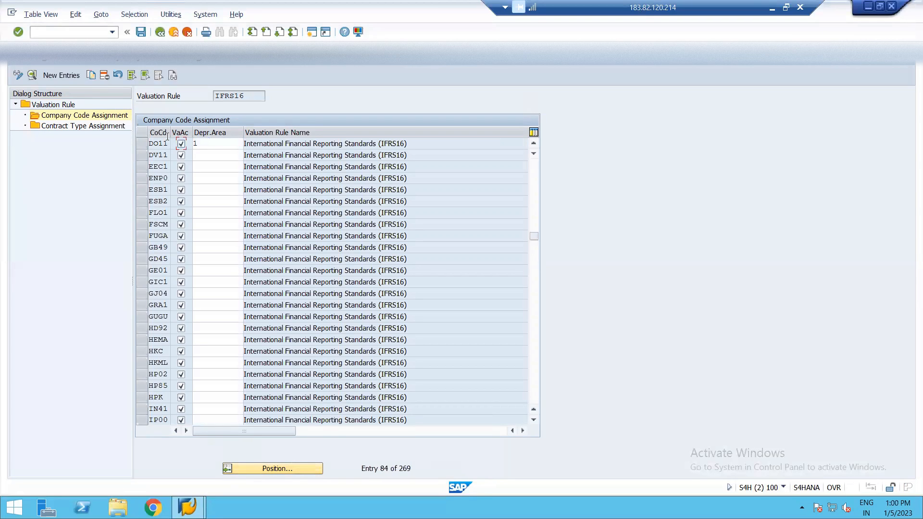
left_click(141, 143)
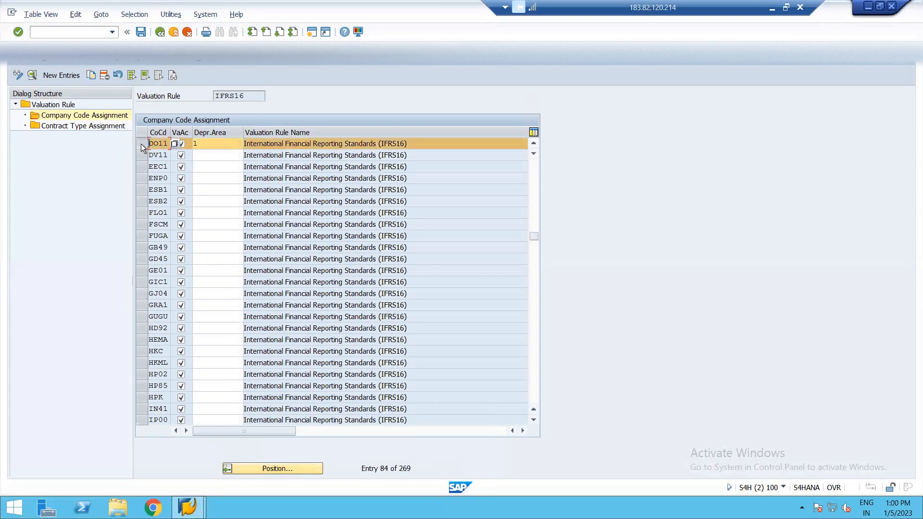
Check the contract type assignment of valuation rule IFRS16, and return to the implementation guide
double_click(102, 125)
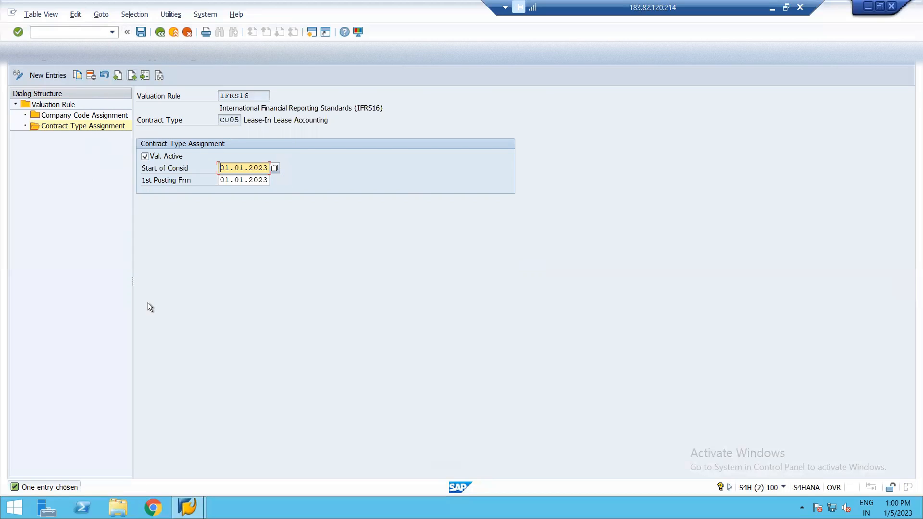
key("F3")
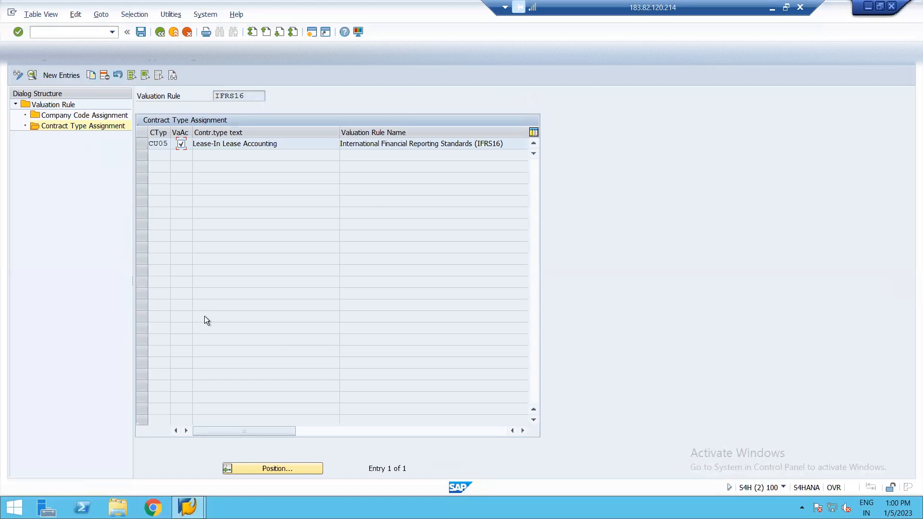
key("F3")
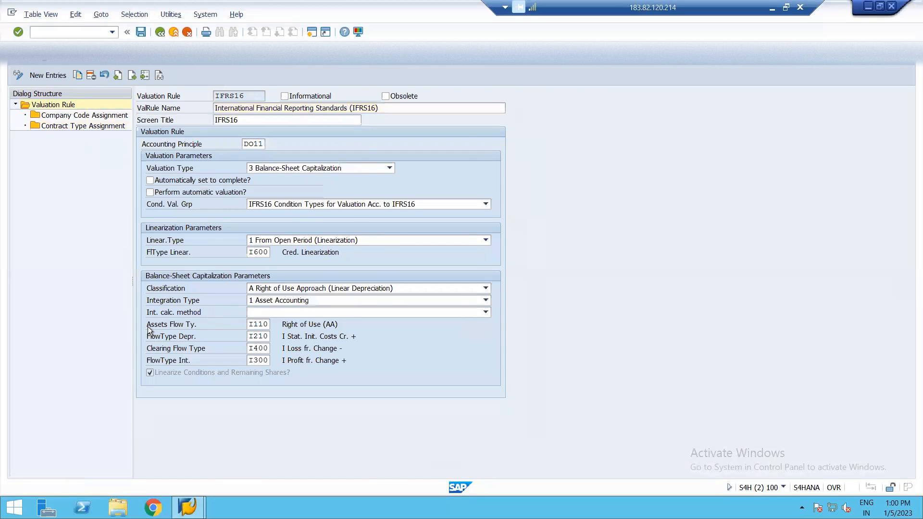
key("F3")
key("F3")
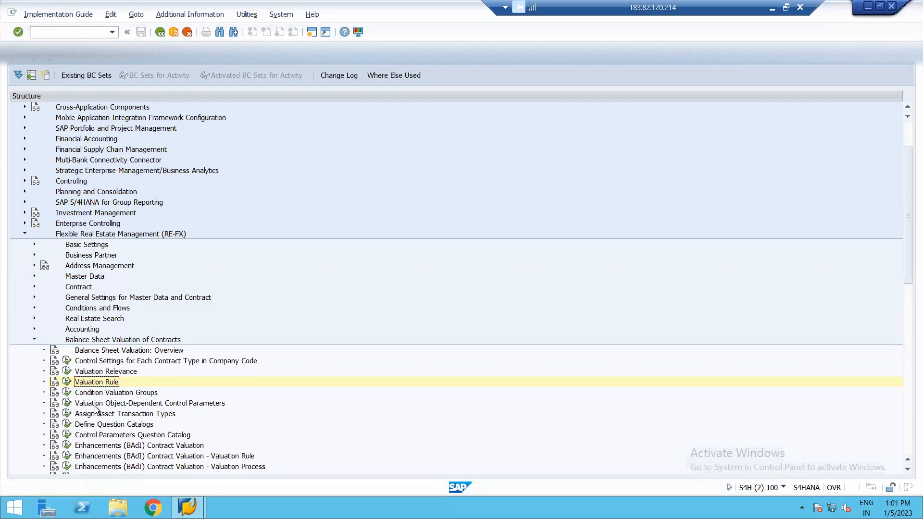
Open Valuation Object-Dependent Control Parameters and find the entries for company code DO11
left_click(69, 405)
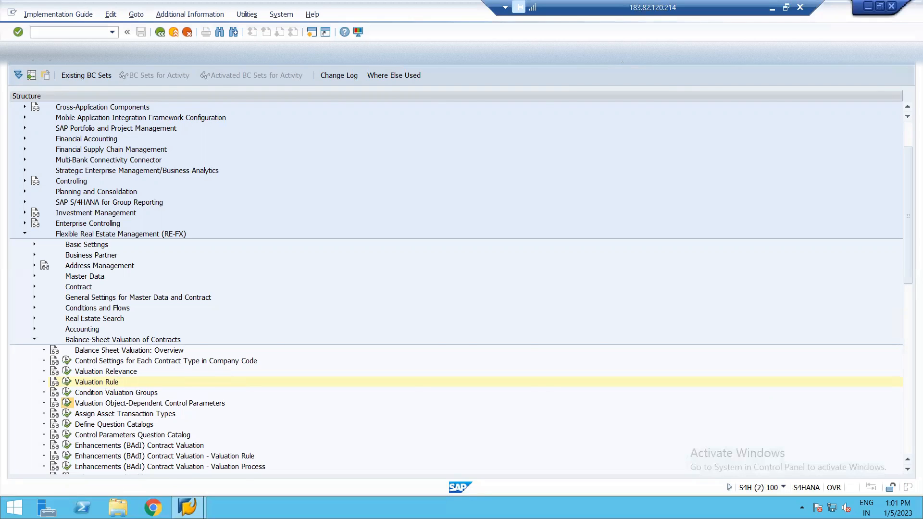
left_click(66, 402)
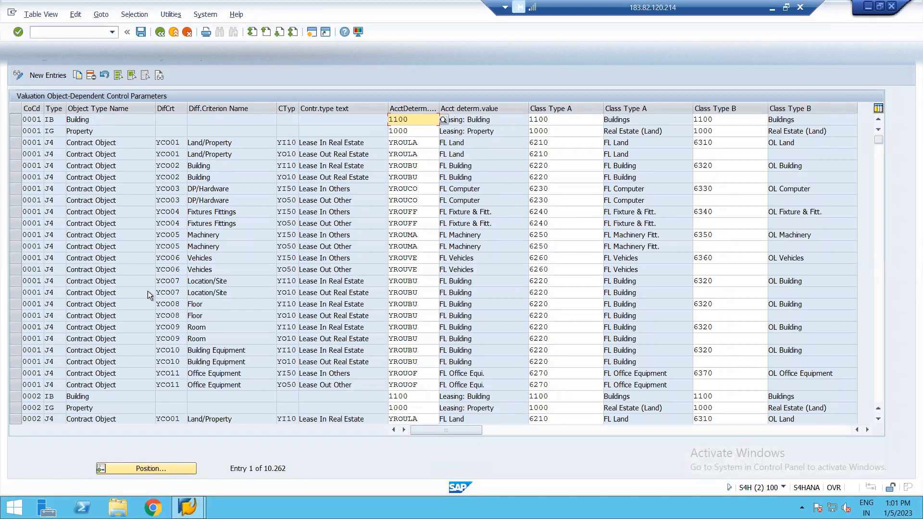
left_click(140, 472)
type("do11")
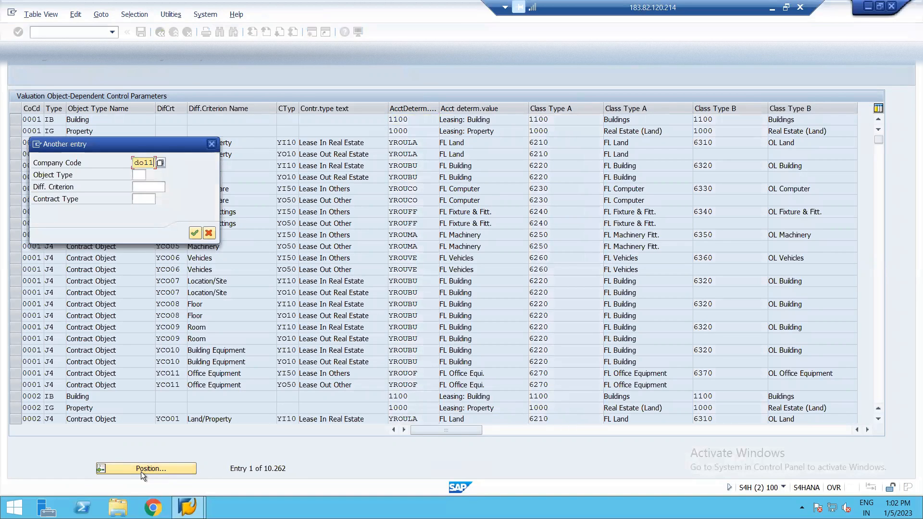
key("Return")
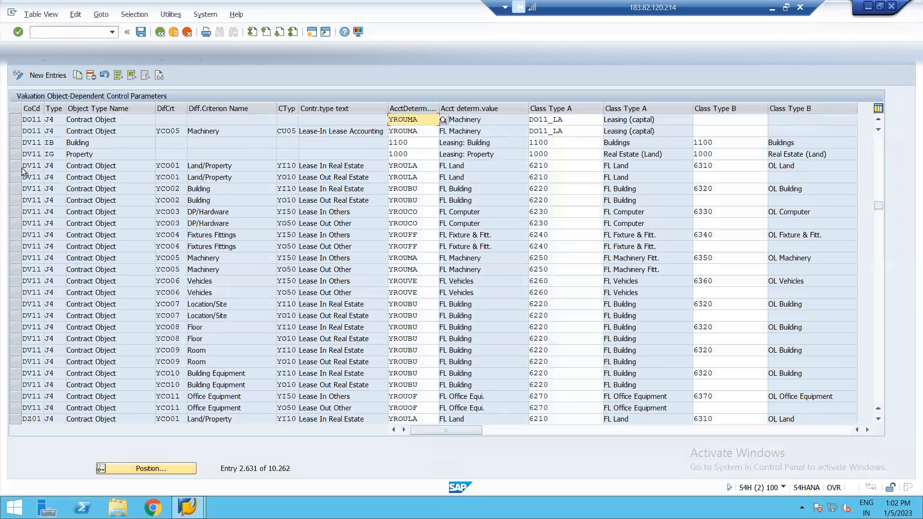
Look up the account determination values for the DO11 entry with contract type CU05 and pick YROUMA (FL Machinery)
left_click(53, 120)
left_click(27, 130)
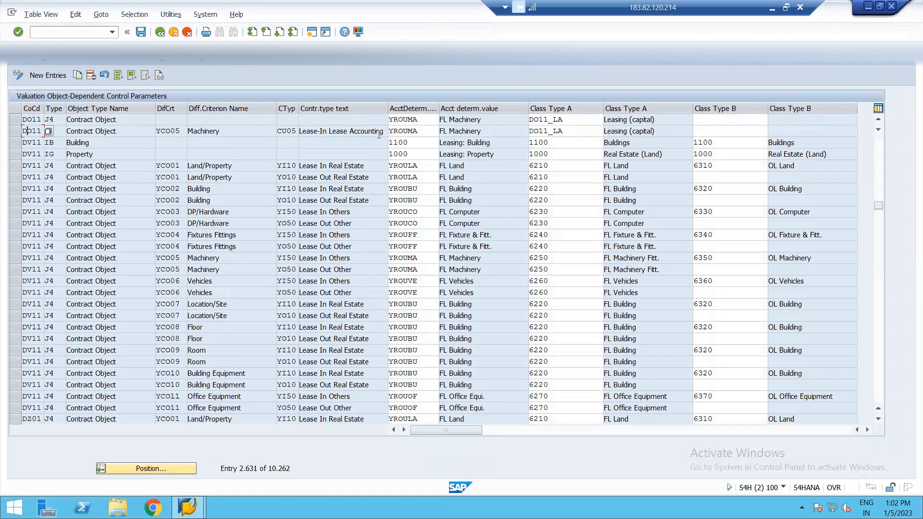
left_click(405, 132)
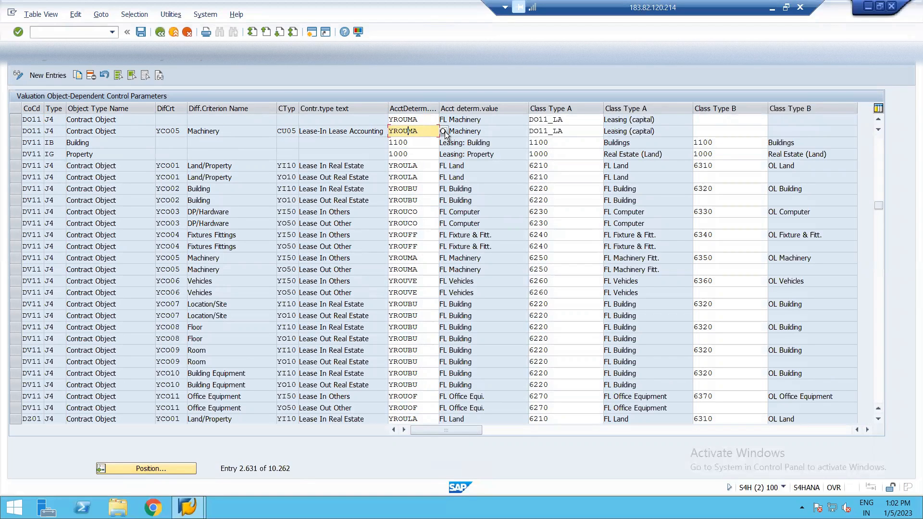
left_click(443, 132)
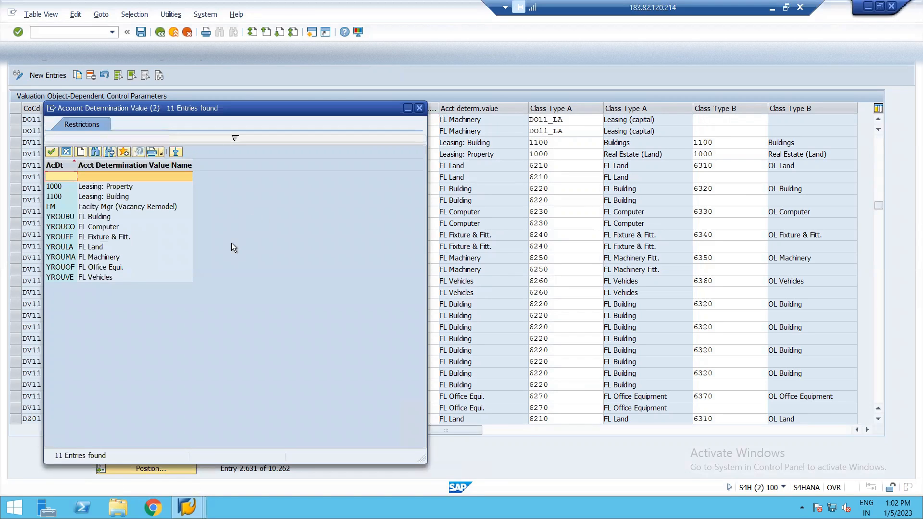
double_click(124, 261)
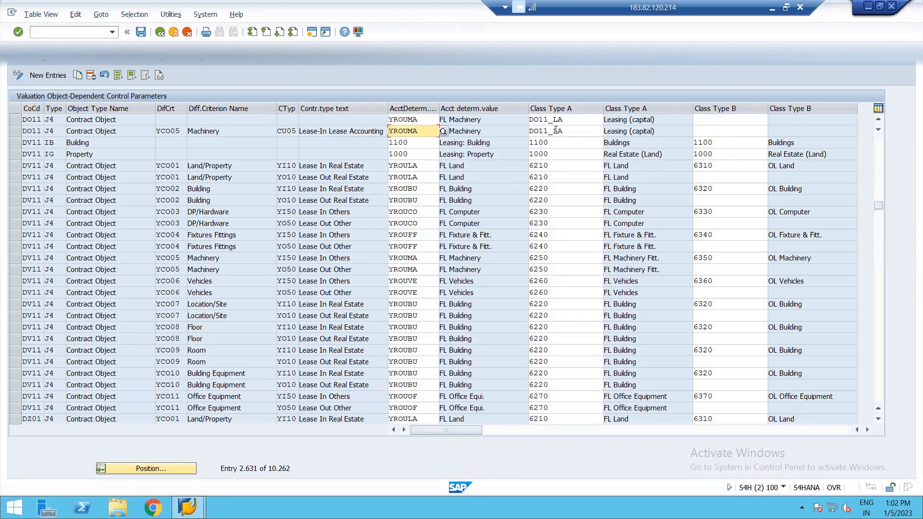
Look up the possible Class Type A values for the same DO11 entry without changing it, and return to the implementation guide
left_click(579, 131)
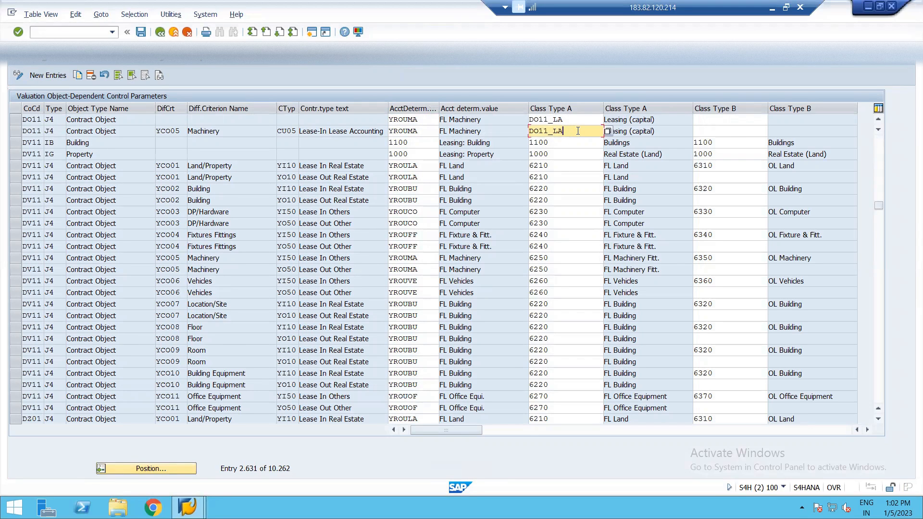
left_click(608, 130)
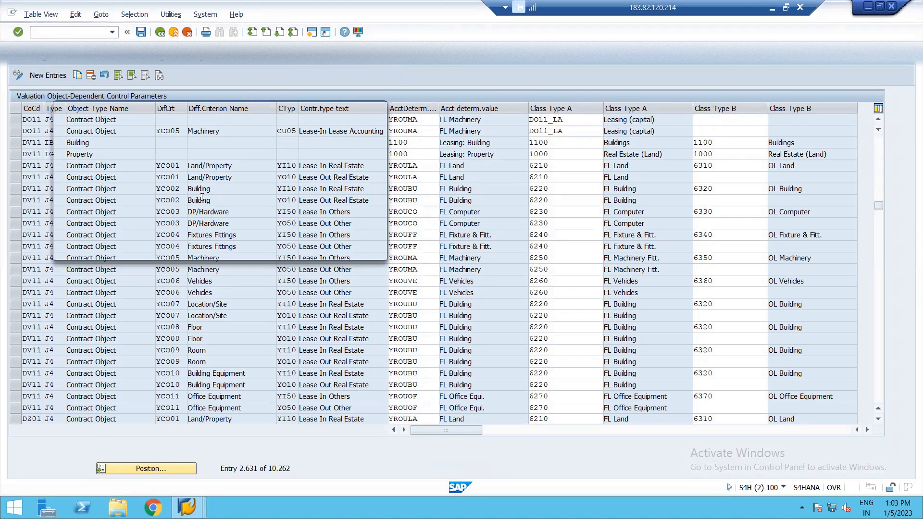
key("Escape")
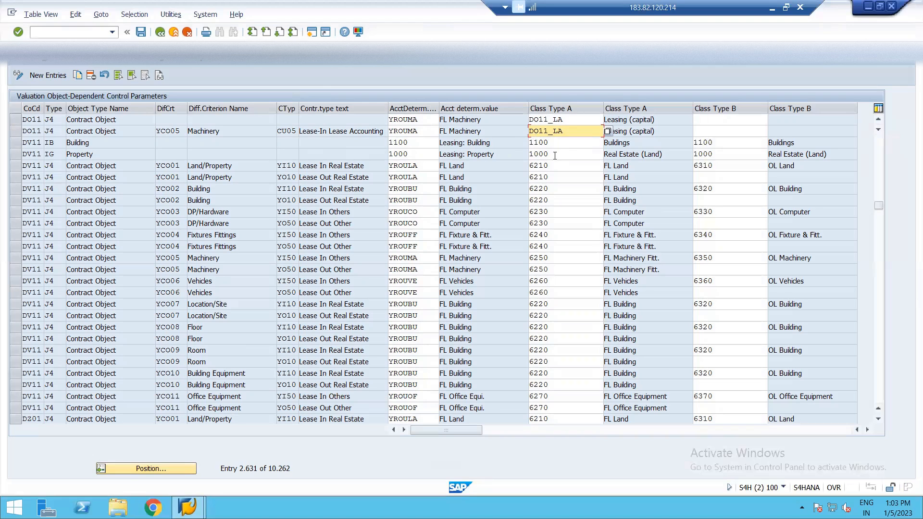
key("F3")
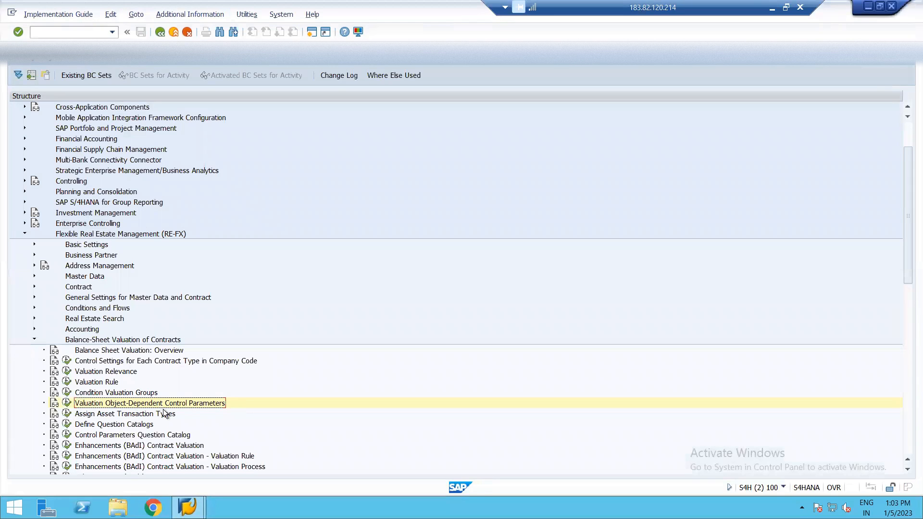
Open Assign Asset Transaction Types and look up the available processes without selecting one
left_click(67, 414)
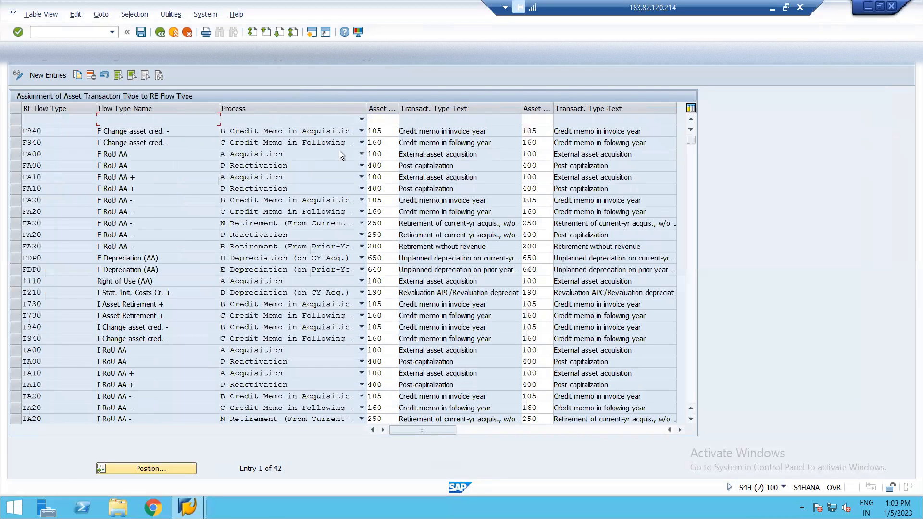
left_click(361, 119)
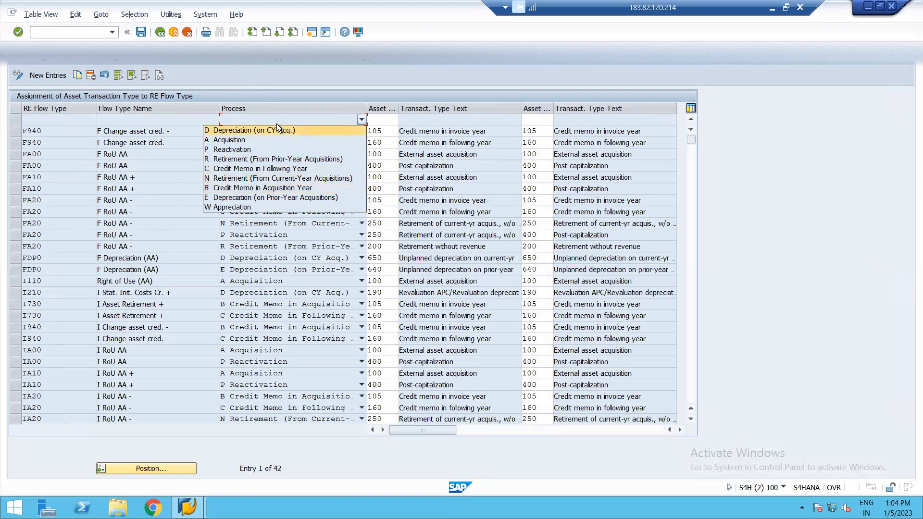
left_click(307, 255)
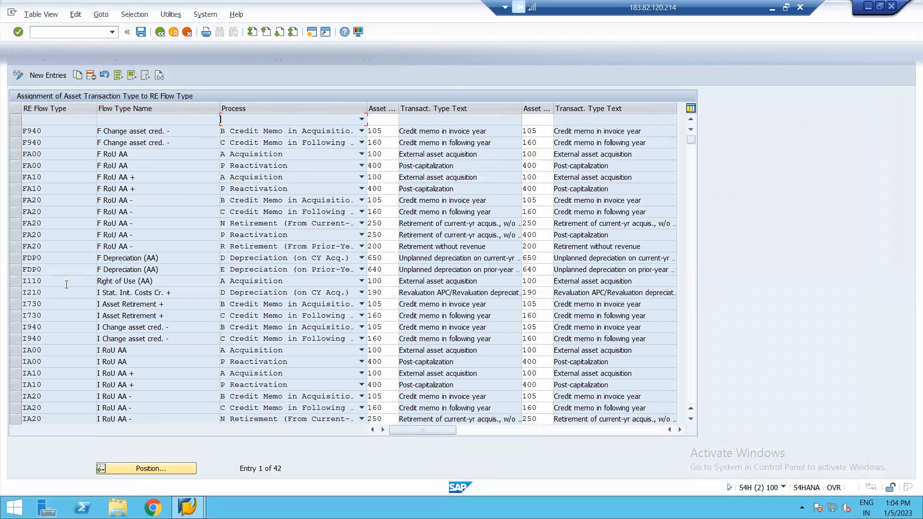
Open a second session, start transaction SPRO and display the SAP Reference IMG
left_click(308, 36)
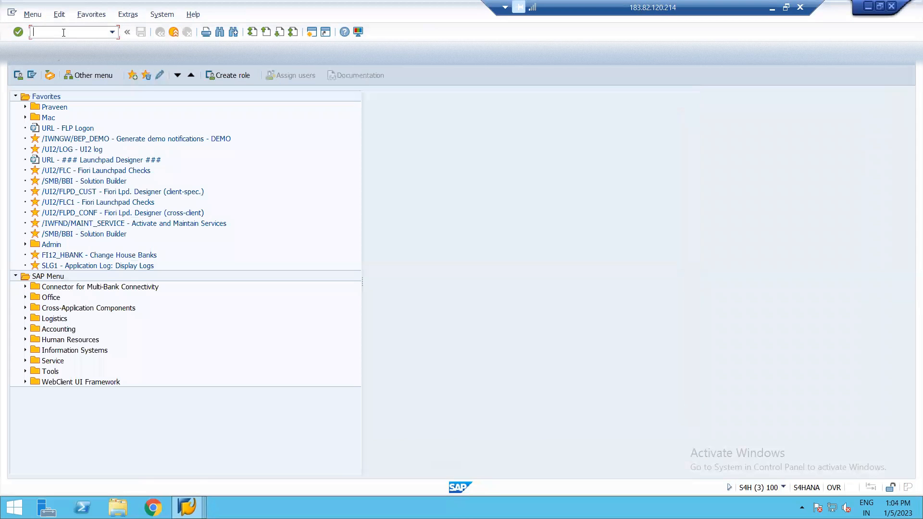
type("spro")
key("Return")
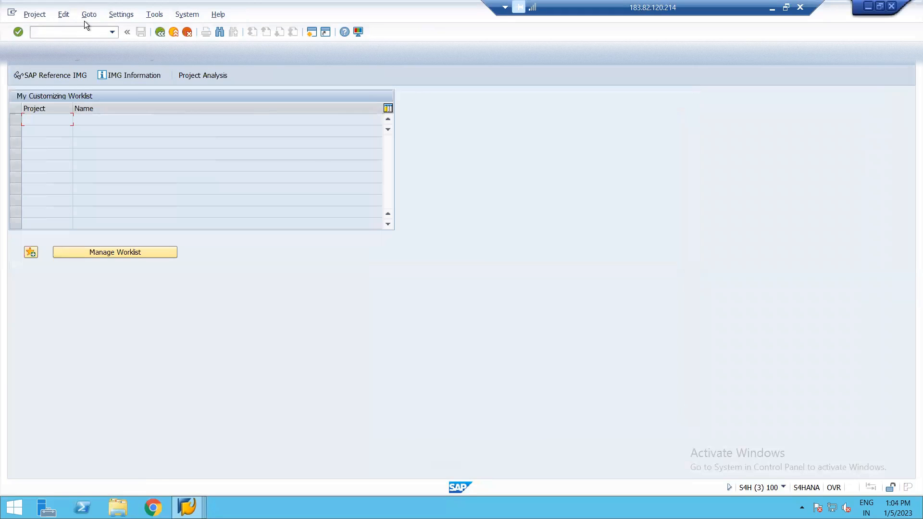
left_click(59, 79)
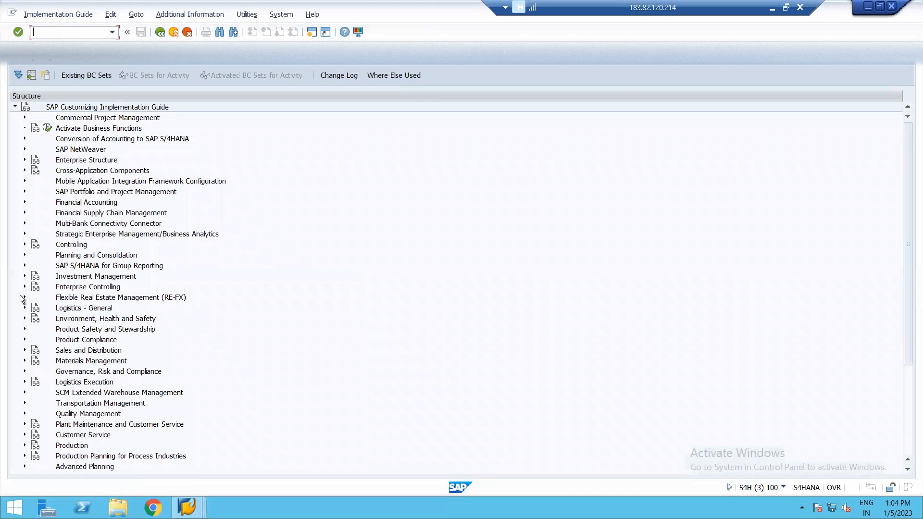
Expand Balance-Sheet Valuation of Contracts under Flexible Real Estate Management (RE-FX) and open the Valuation Rule activity
left_click(25, 297)
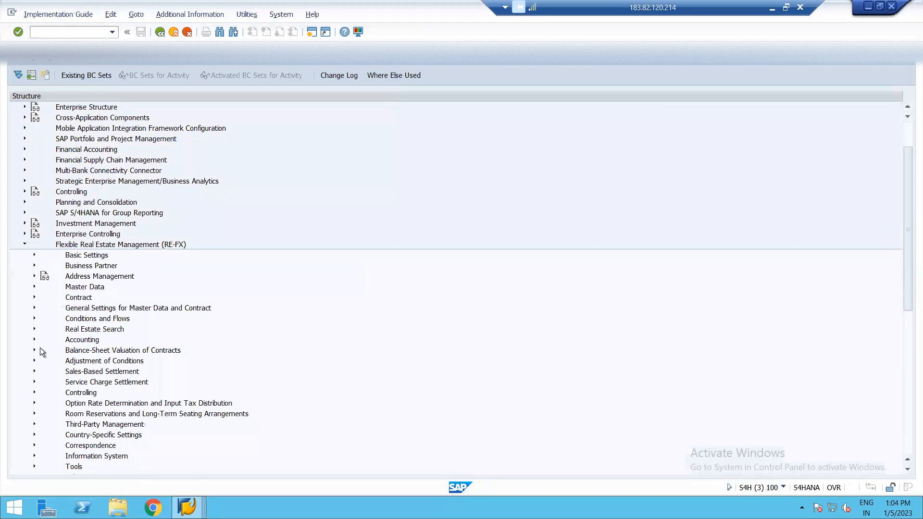
left_click(34, 350)
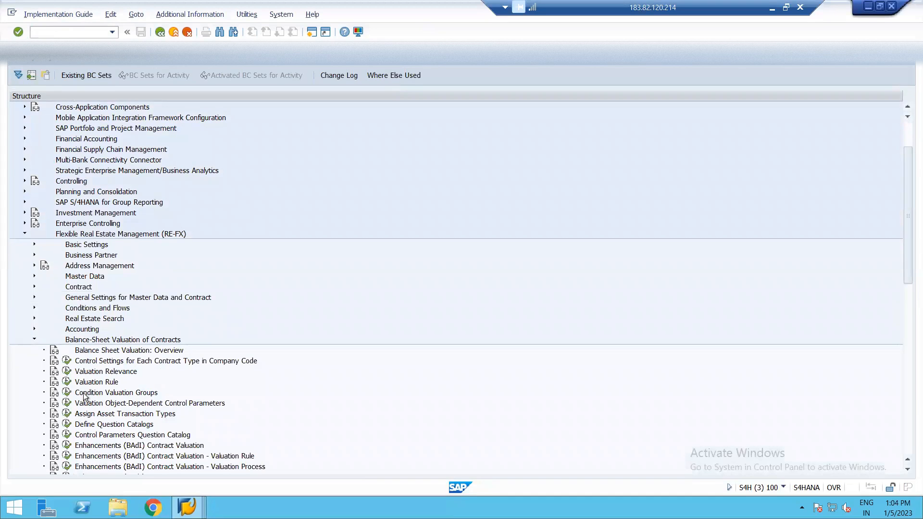
left_click(66, 383)
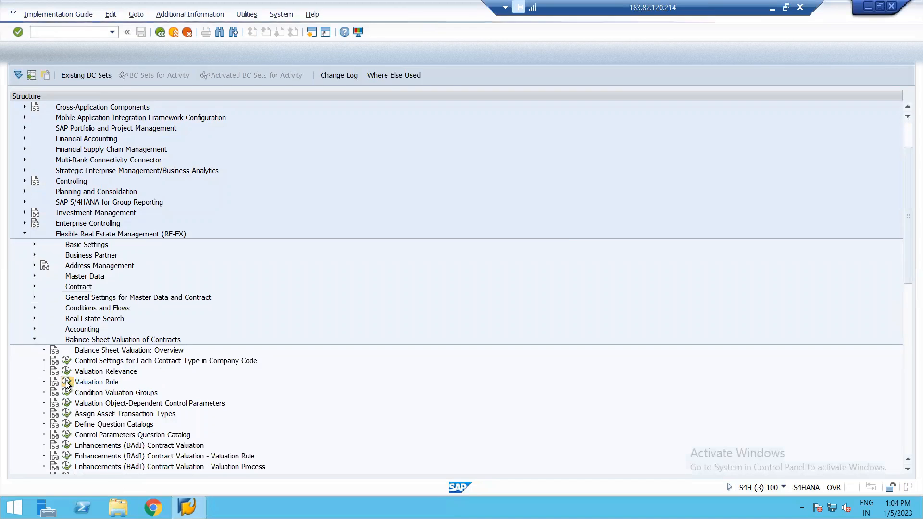
Display the details of the IFRS16 valuation rule and look up the available processes in the asset transaction type assignments without selecting one
left_click(141, 212)
double_click(173, 212)
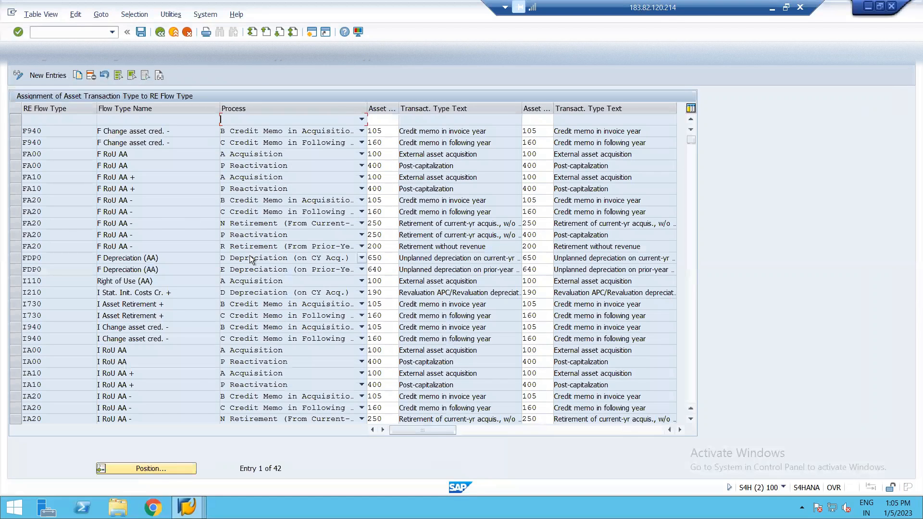
left_click(362, 120)
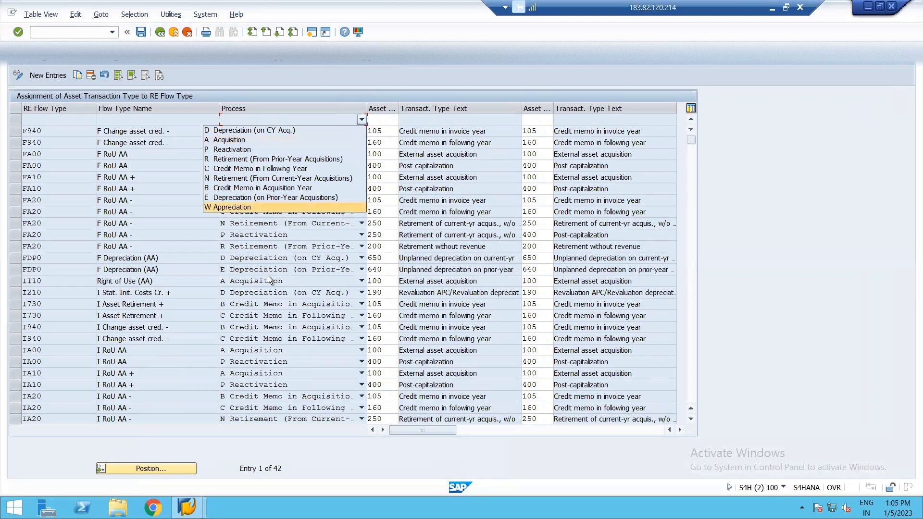
key("Escape")
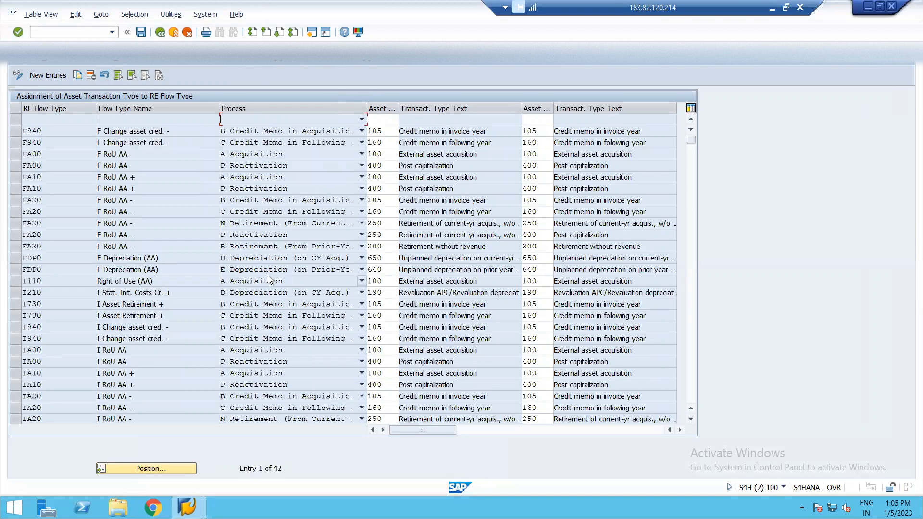
Mark flow type I110, compare it with the IFRS16 rule, check the I110 and I210 asset transaction types, and return to the implementation guide
left_click(13, 281)
scroll(14, 282, "down", 1)
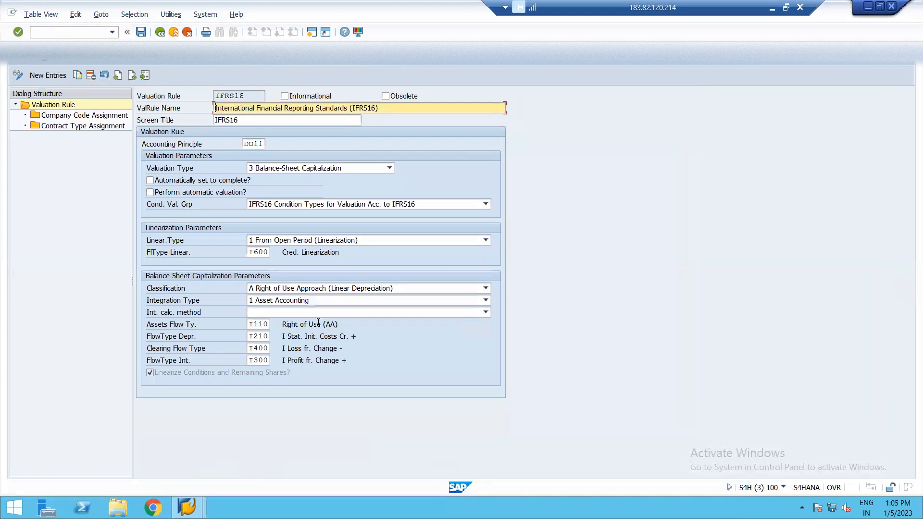
key("alt+Tab")
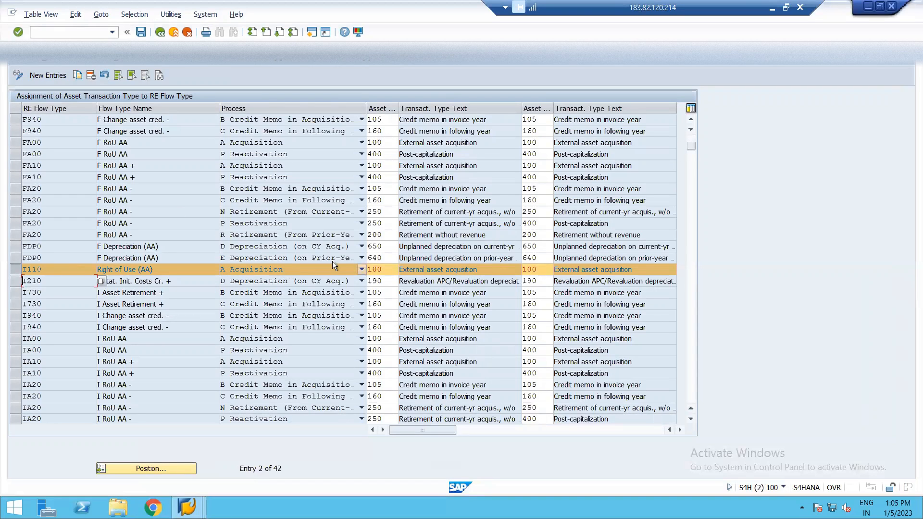
left_click(389, 267)
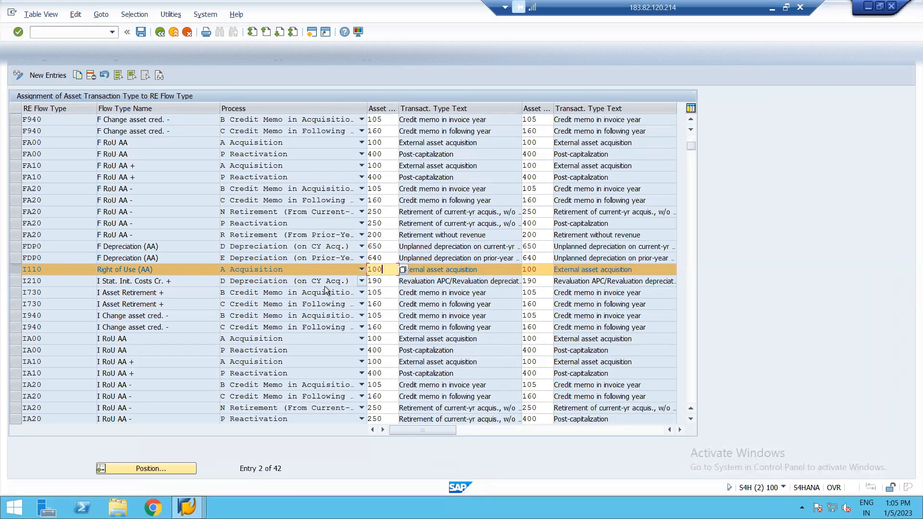
left_click(380, 281)
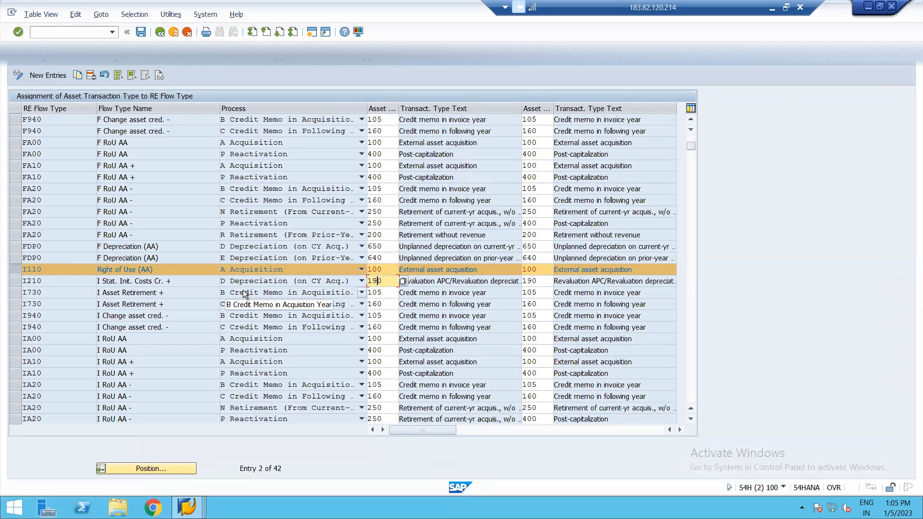
key("F3")
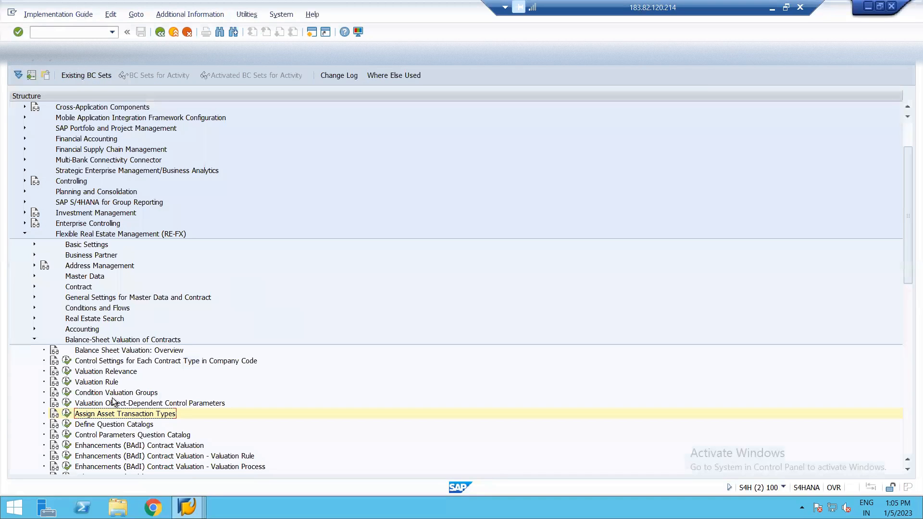
Collapse Balance-Sheet Valuation of Contracts and open Set Up Number Range for Automatically Created Posting Documents under Accounting, Automatically Generated Accounting Documents
left_click(35, 339)
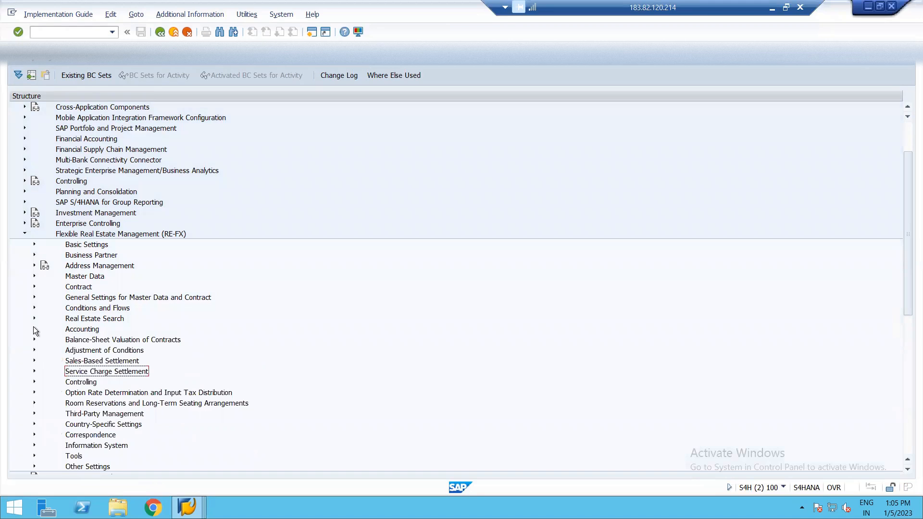
left_click(34, 329)
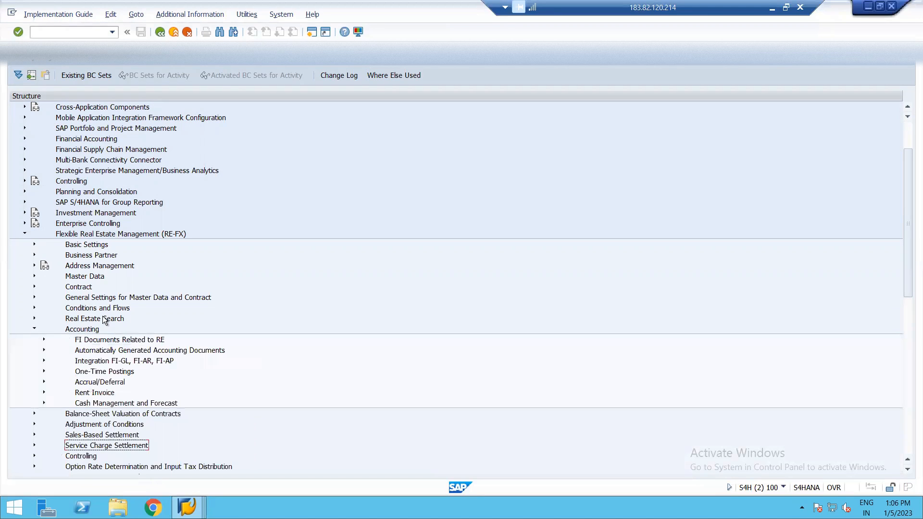
left_click(43, 350)
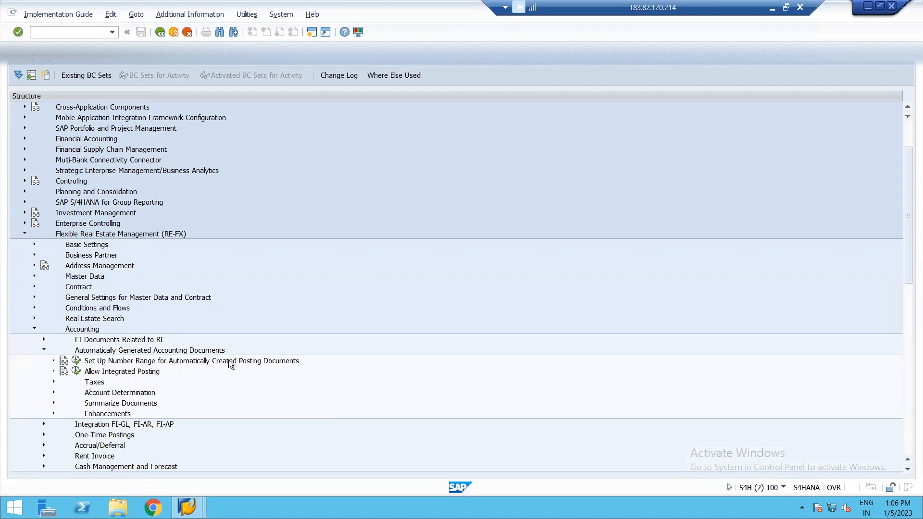
left_click(77, 361)
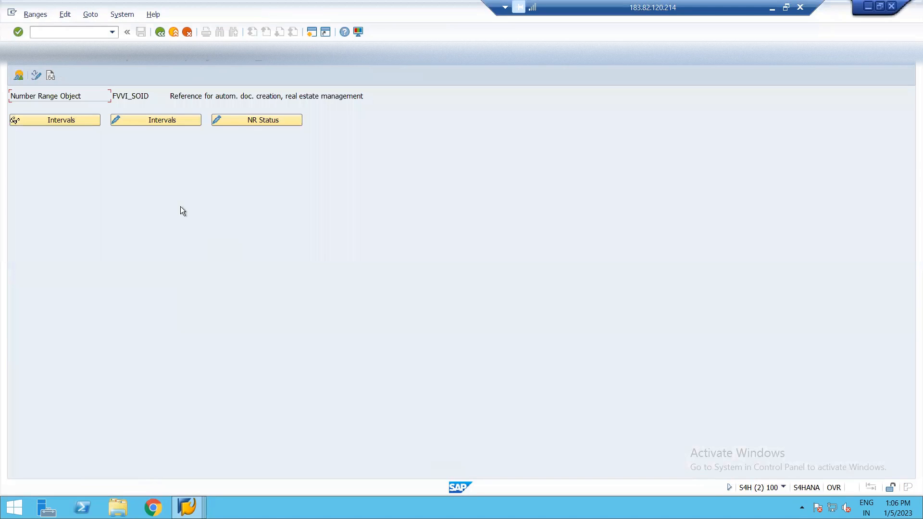
Review the yearly number range intervals in change mode, exit interval editing without saving, and return to the implementation guide
left_click(167, 121)
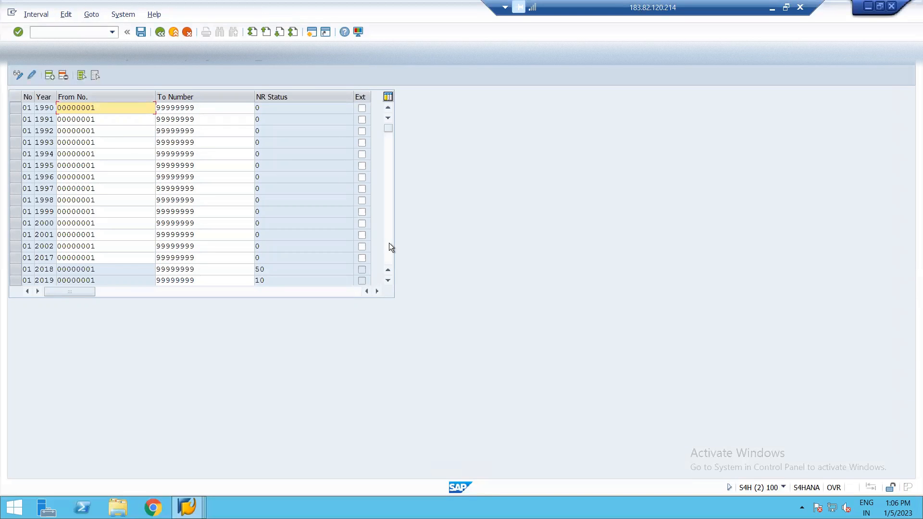
scroll(389, 243, "down", 5)
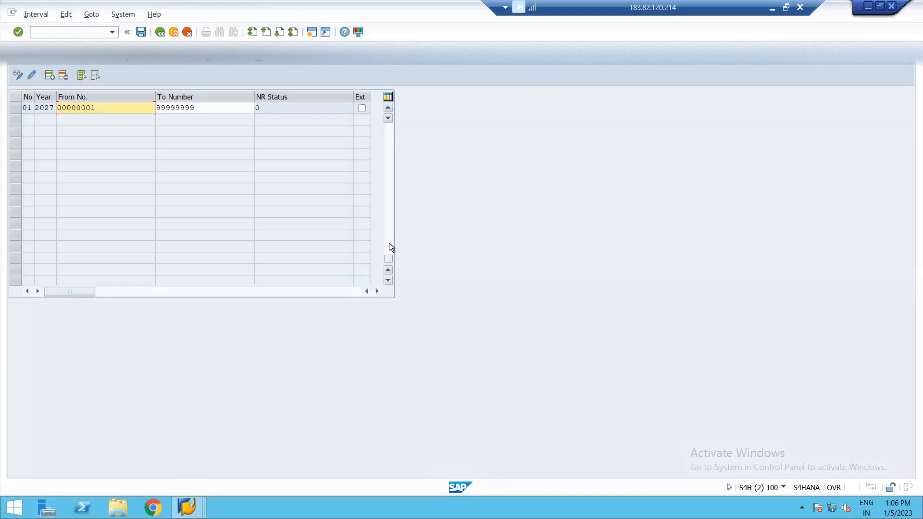
left_click(390, 136)
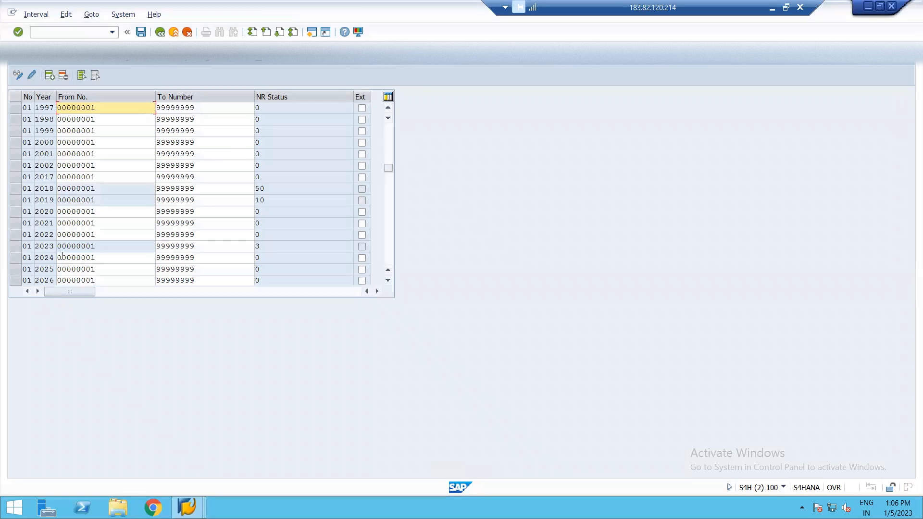
key("F3")
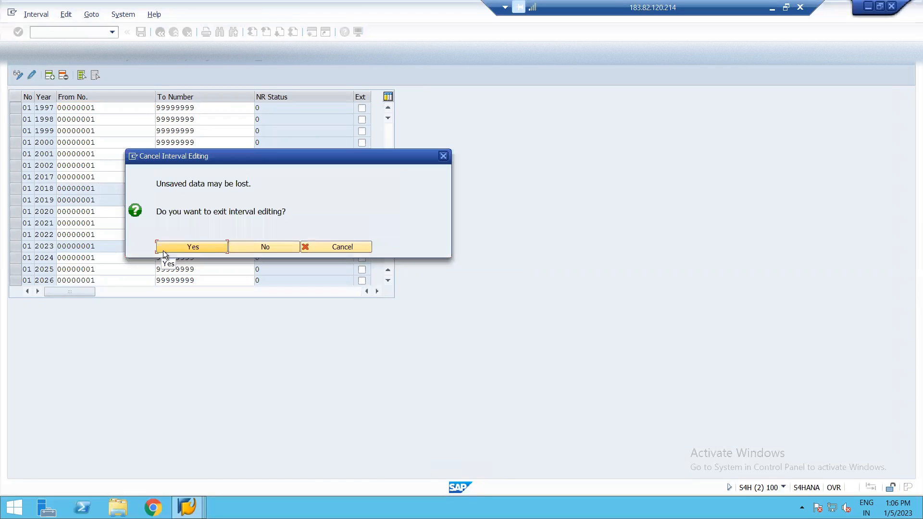
left_click(192, 247)
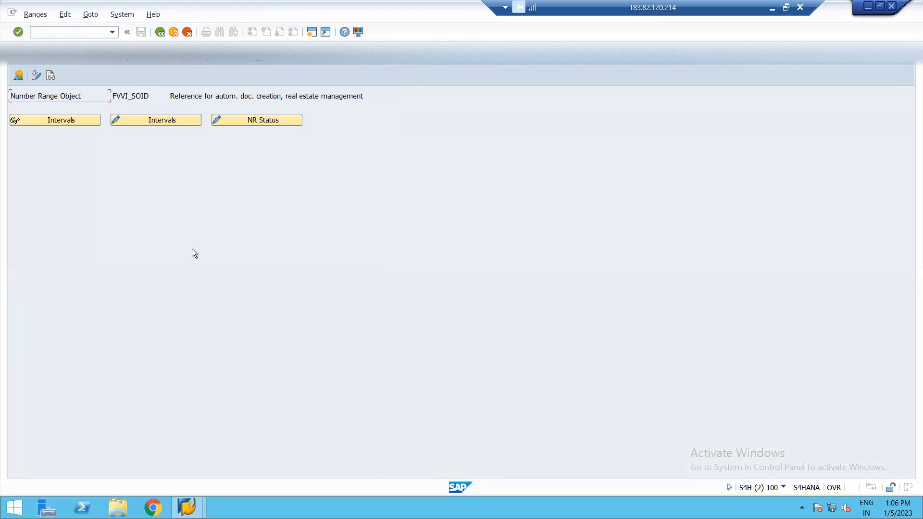
key("F3")
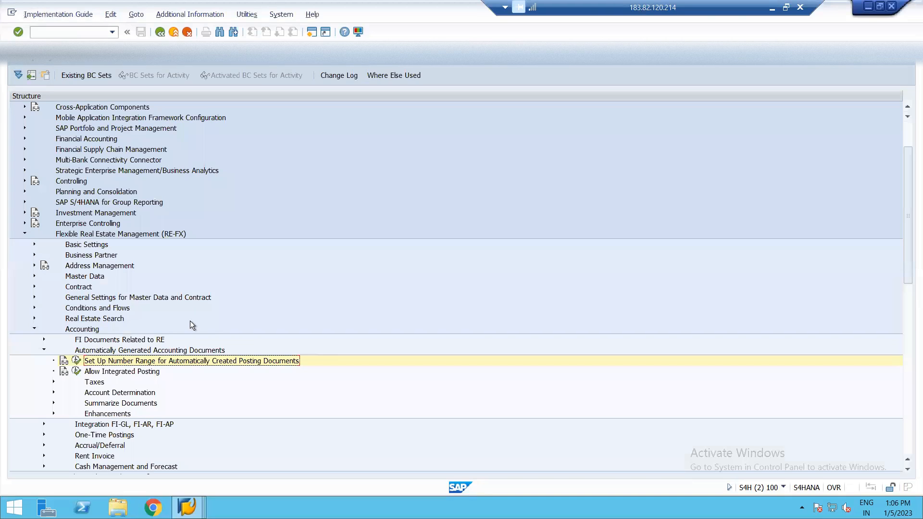
Check the Allow Integrated Posting setting without changing it, and expand the Account Determination and Taxes nodes in the implementation guide
left_click(76, 372)
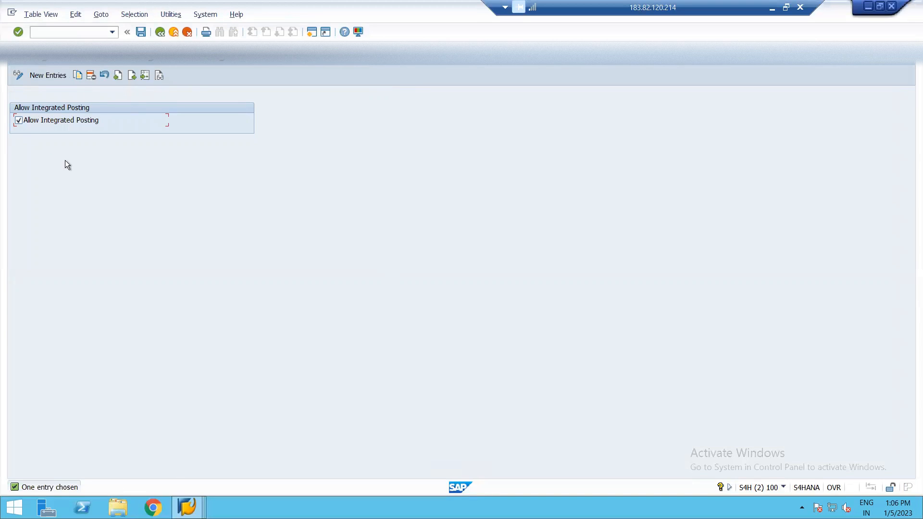
key("F3")
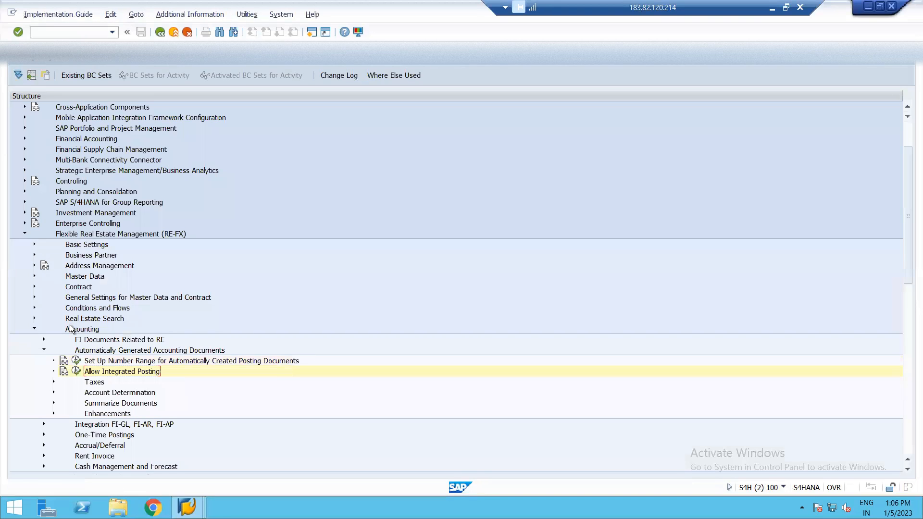
left_click(53, 392)
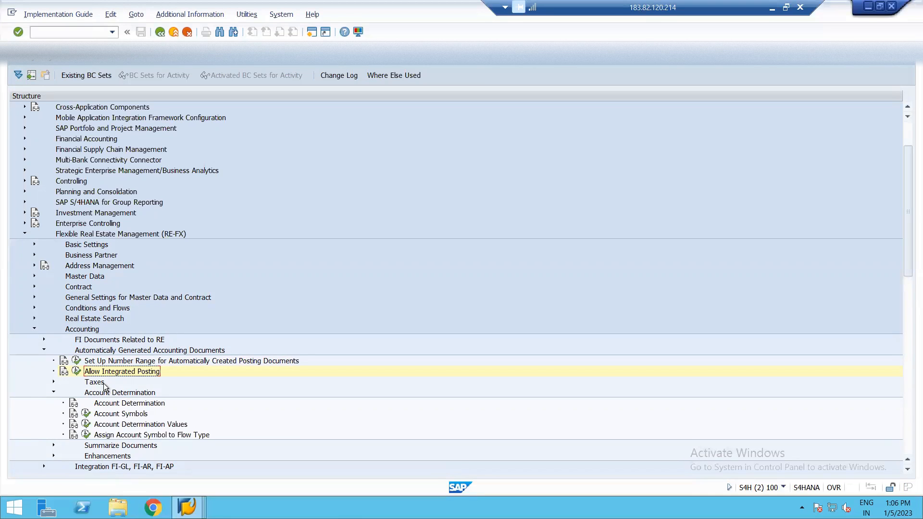
left_click(54, 381)
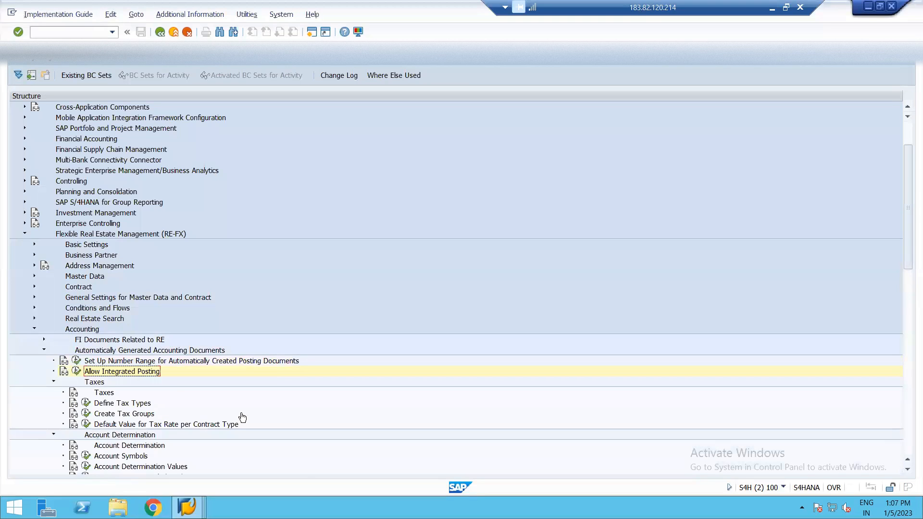
Open the Account Symbols activity under Account Determination and examine the symbols listed from 700 to EVALDIFF
left_click(908, 469)
left_click(908, 470)
left_click(907, 469)
left_click(907, 469)
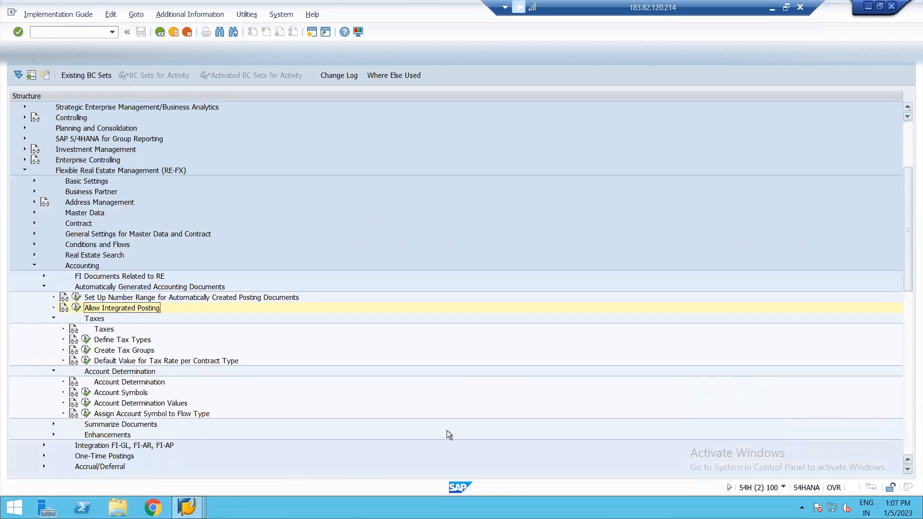
left_click(85, 393)
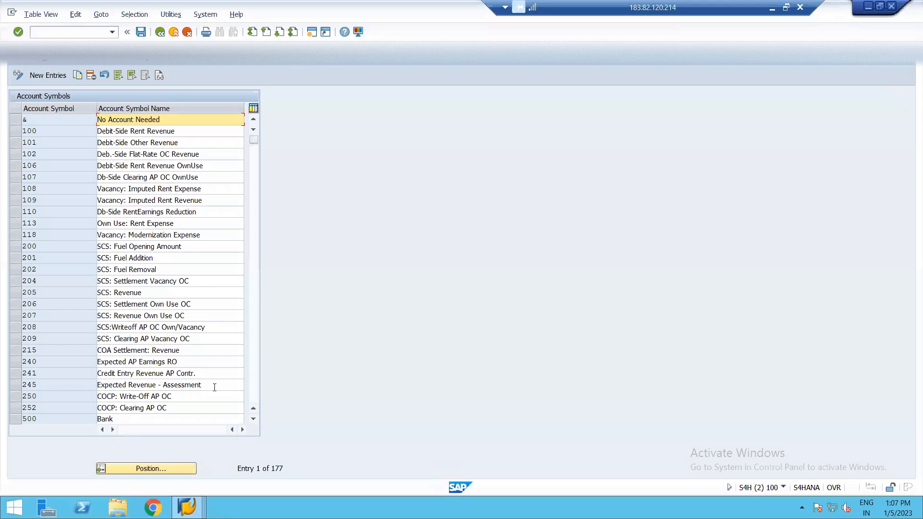
left_click(255, 391)
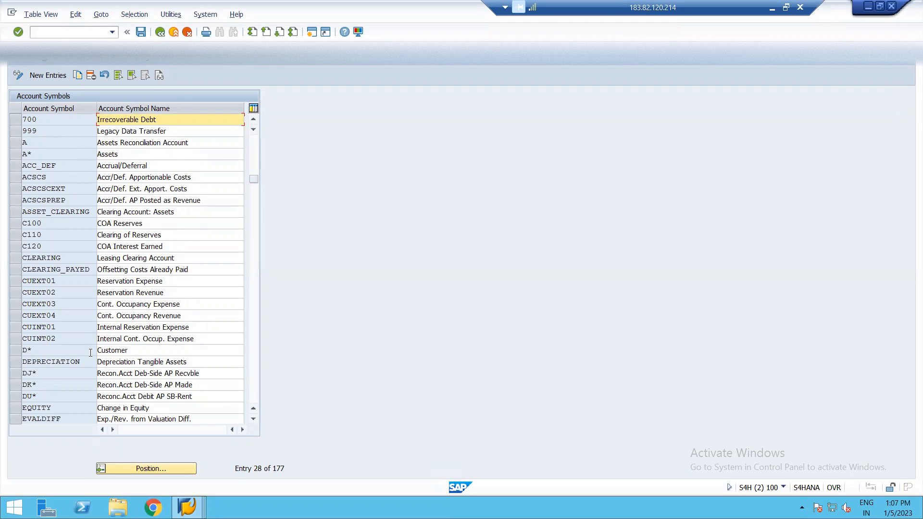
Switch to PowerPoint, present the Accounts Required slide, end the show, and return through the remote SAP session to the implementation guide
left_click(773, 8)
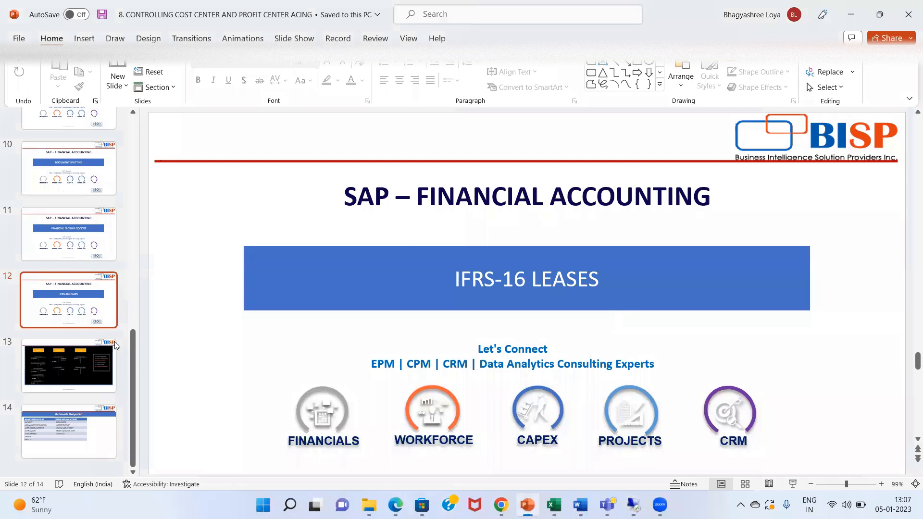
left_click(102, 422)
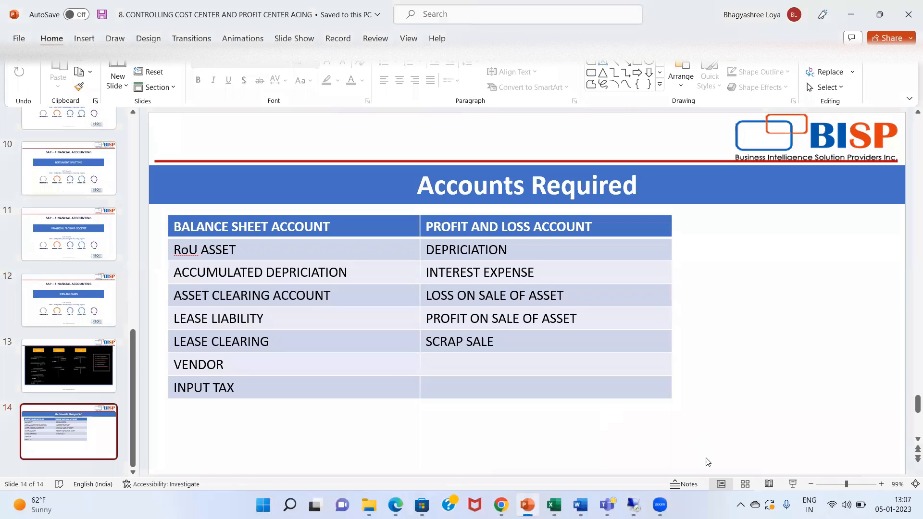
left_click(792, 484)
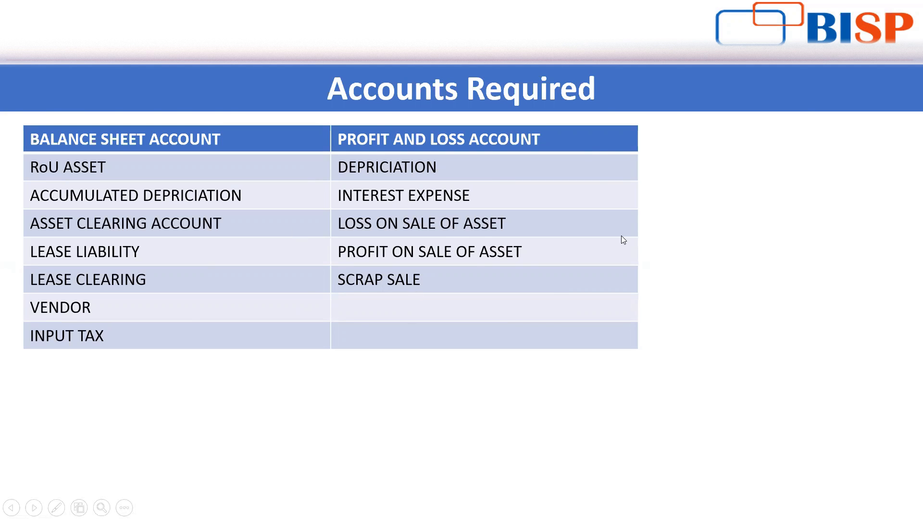
key("Escape")
left_click(634, 505)
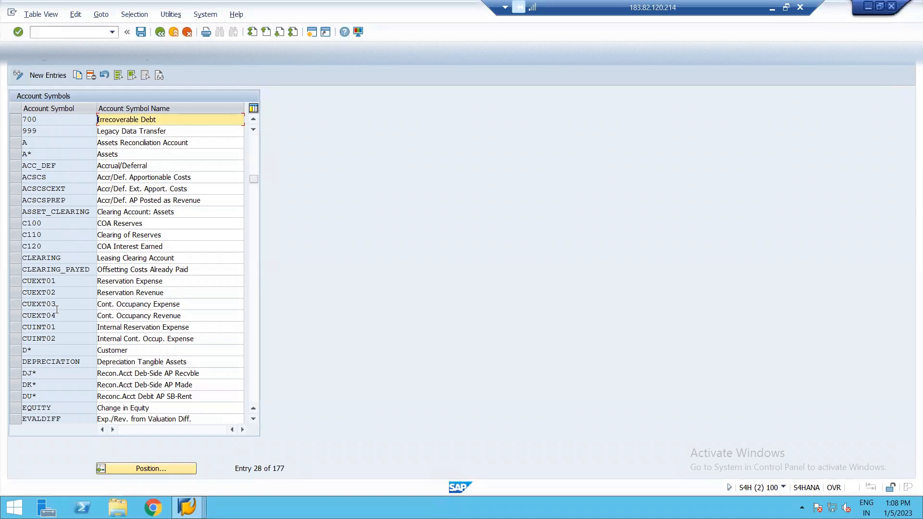
key("F3")
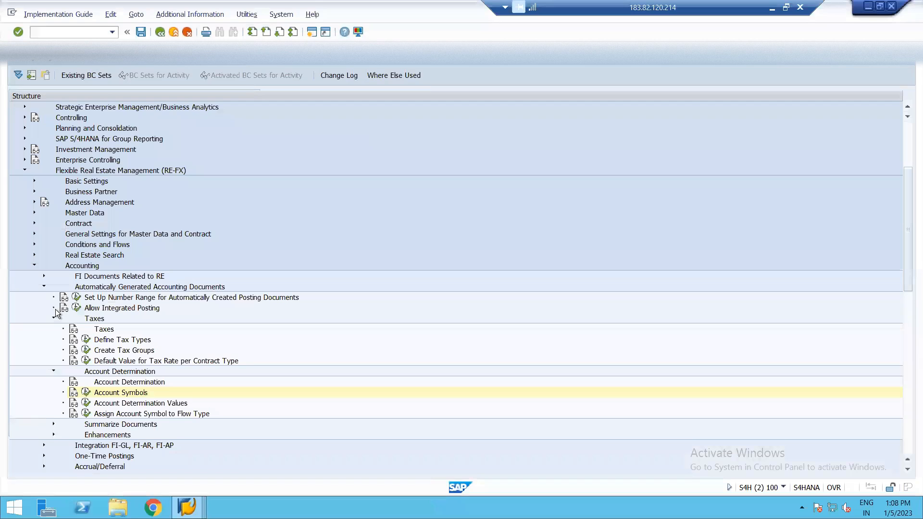
Open Account Determination Values, mark the YROUMA entry for FL Machinery, cancel the editing, and return to the implementation guide
left_click(86, 405)
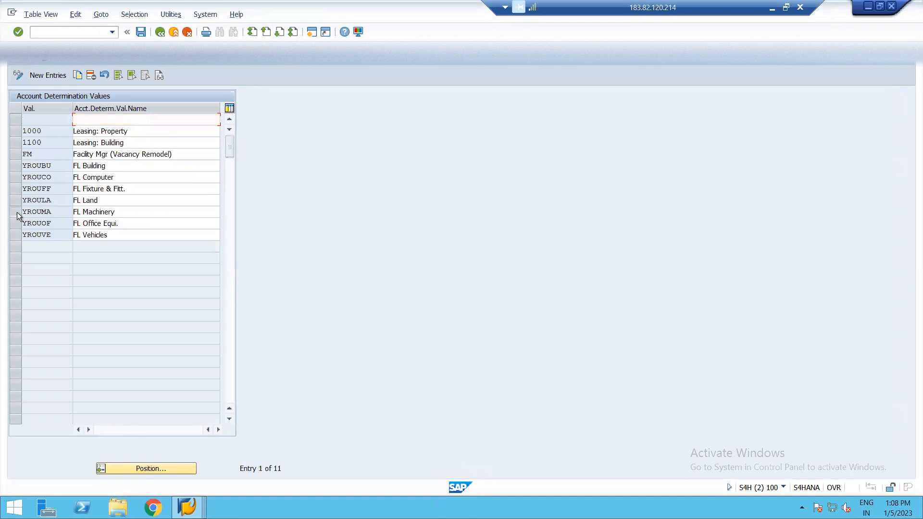
left_click(53, 212)
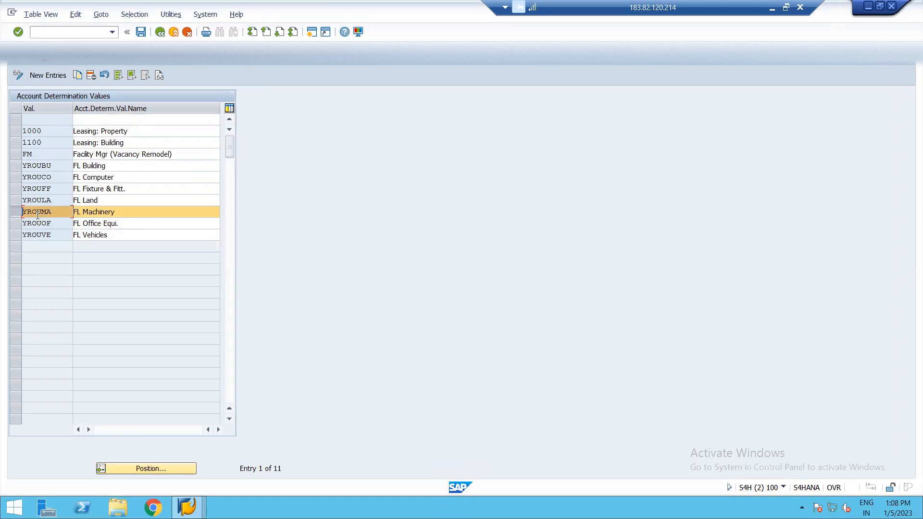
key("F12")
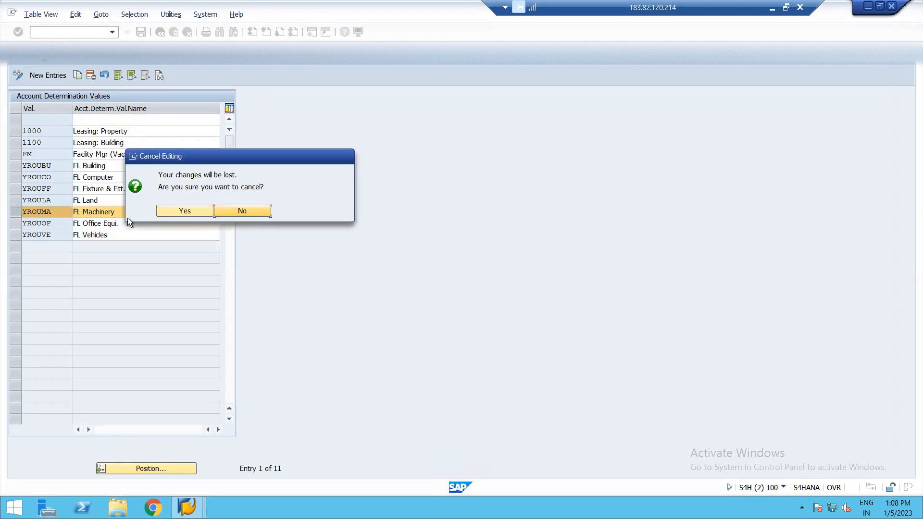
left_click(203, 214)
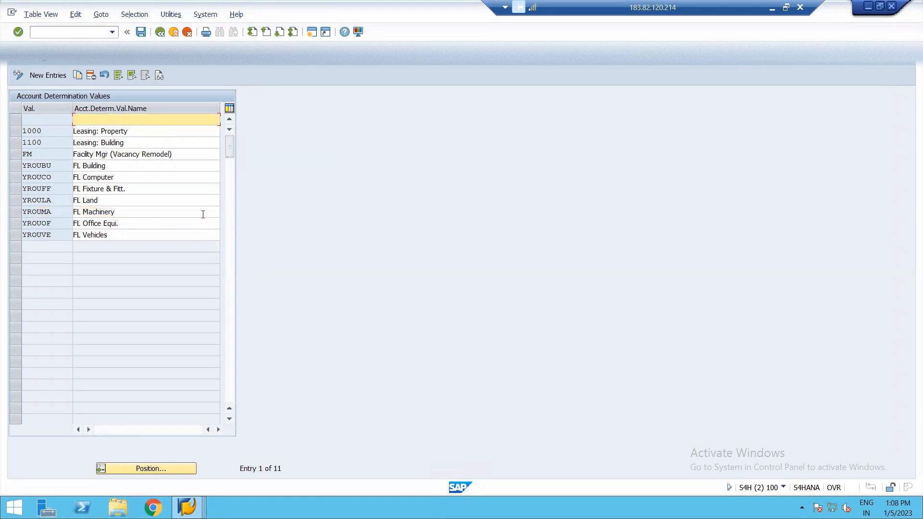
key("F3")
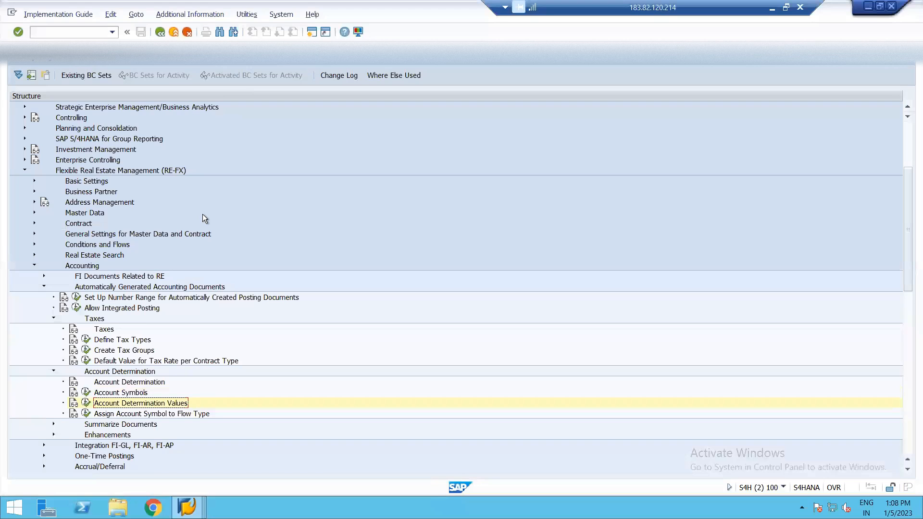
Open Assign Account Symbol to Flow Type, check the flow types in the IFRS16 valuation rule, and position the list at flow type I110
left_click(85, 414)
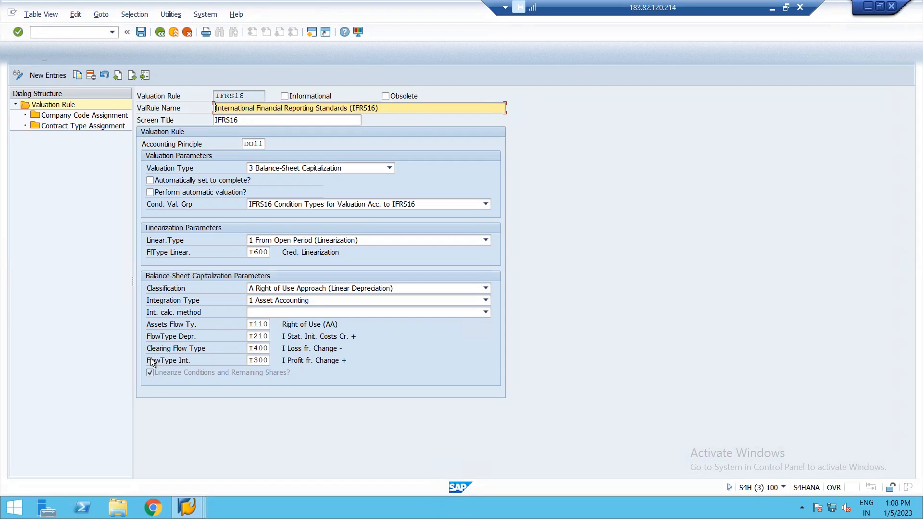
key("alt+Tab")
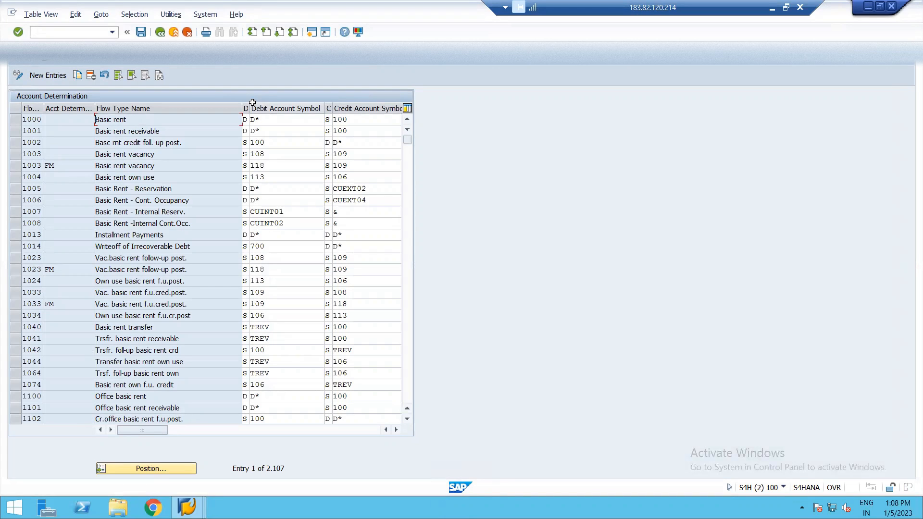
left_click(140, 466)
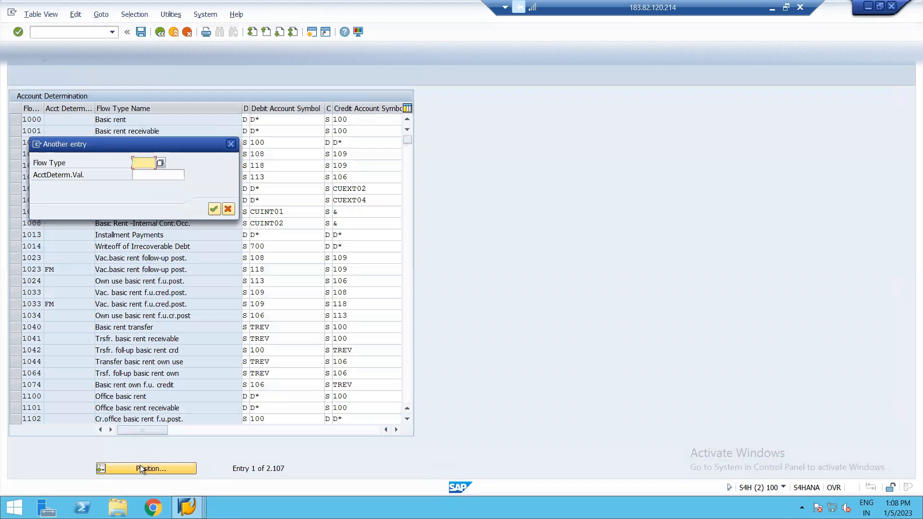
type("i")
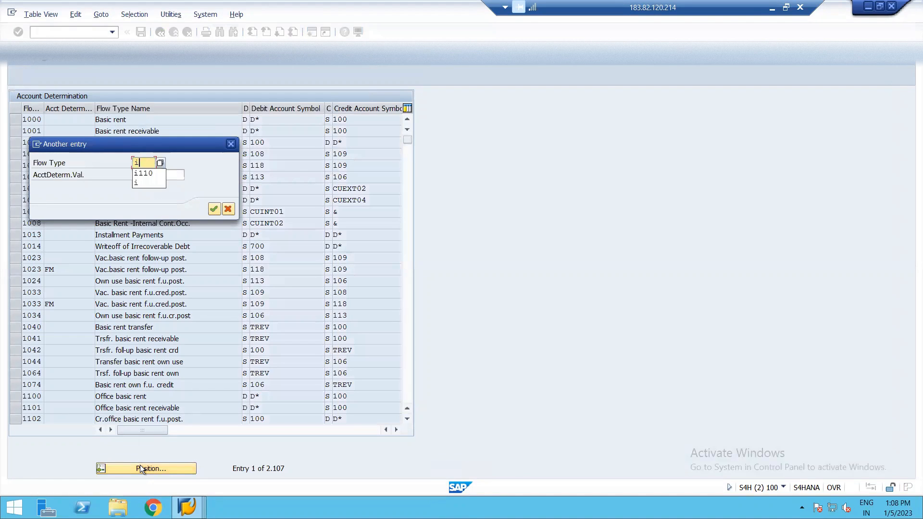
type("110")
key("Return")
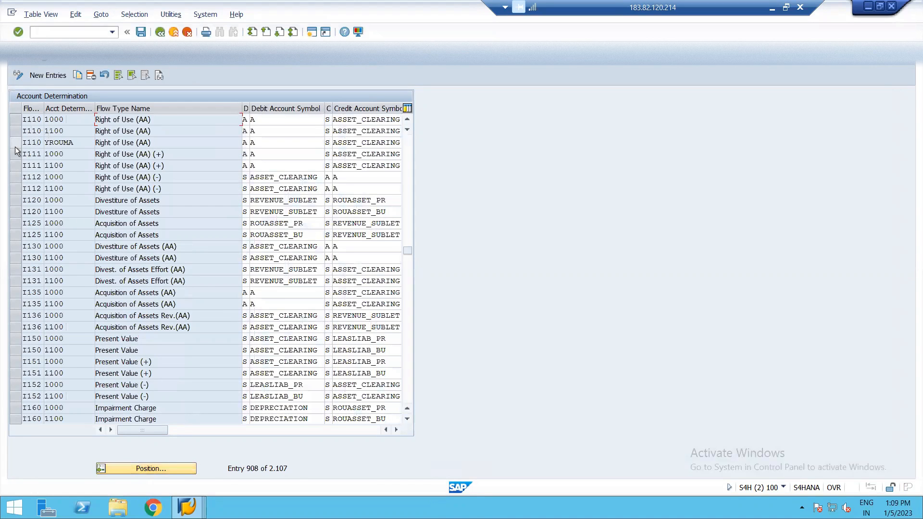
Mark the I110 entry for YROUMA and inspect its debit and credit account symbols
left_click(16, 146)
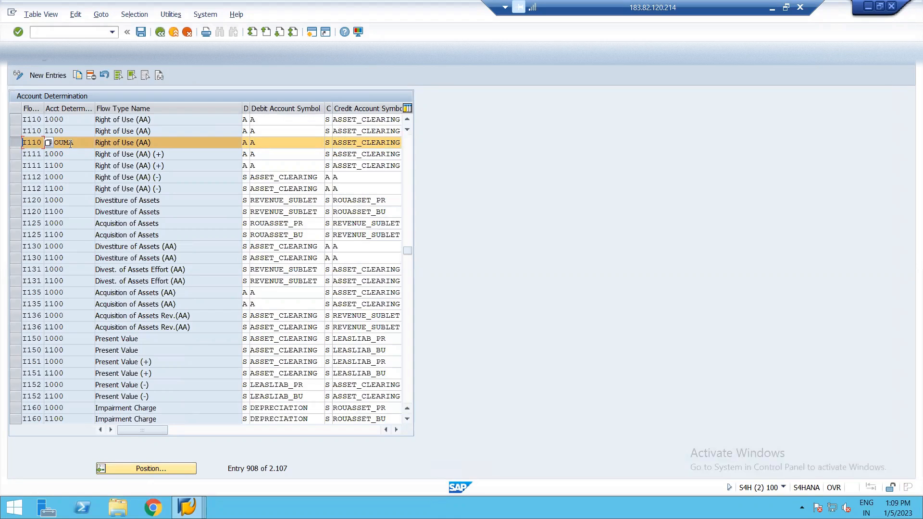
left_click(258, 144)
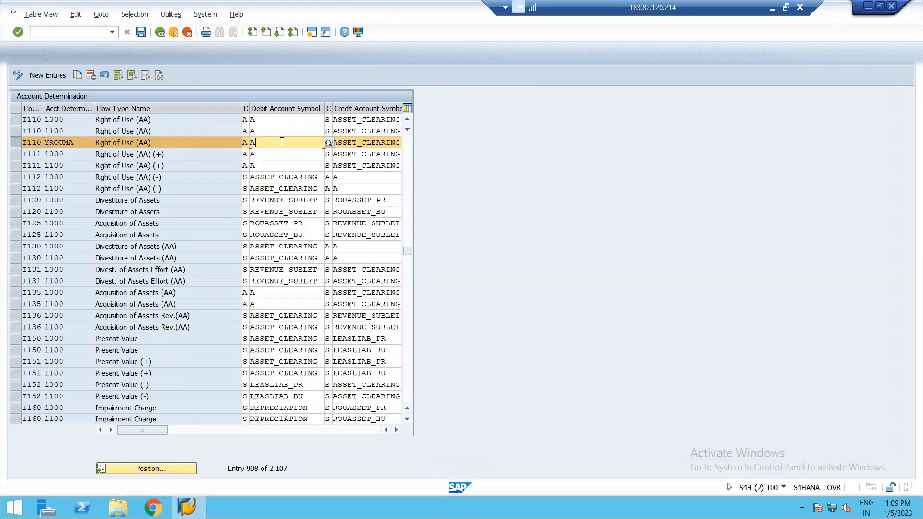
left_click(343, 144)
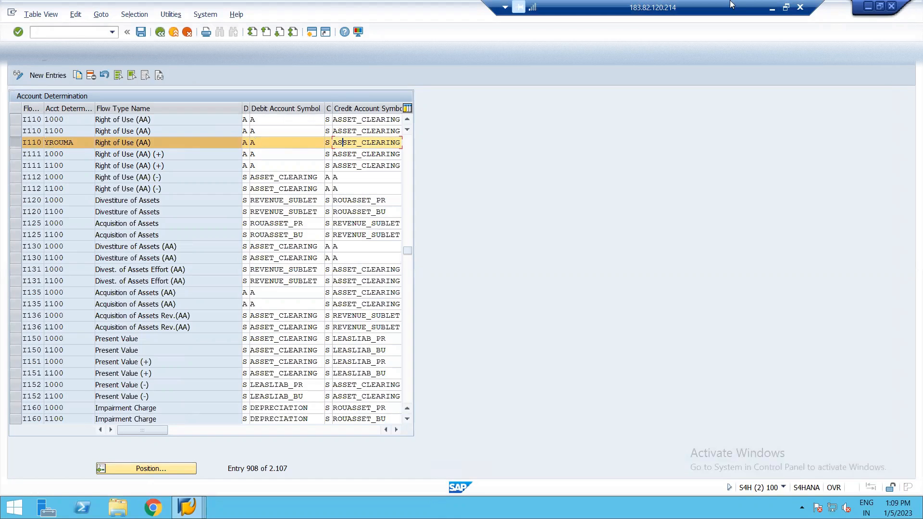
Switch to PowerPoint, present slide 13 with the Assets, Liabilities and P&L T-accounts, and return to the Account Determination table in the remote SAP session
left_click(772, 7)
left_click(49, 361)
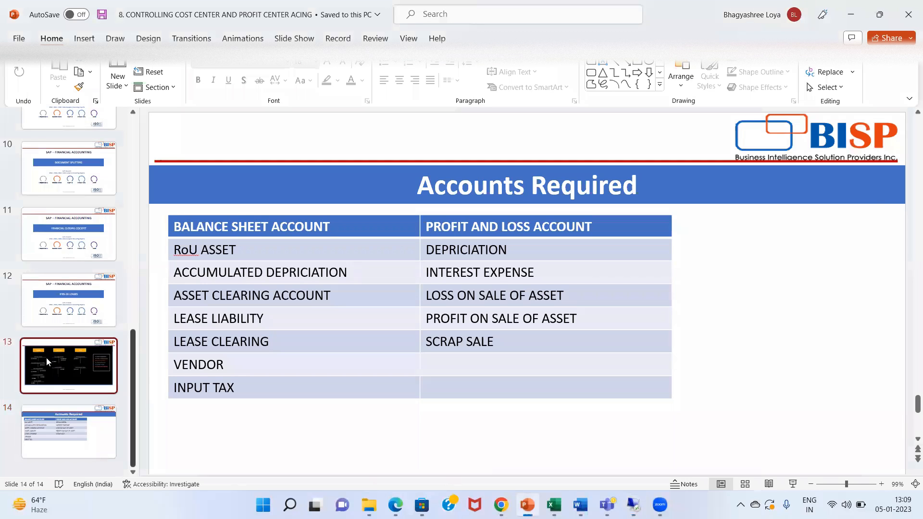
left_click(793, 484)
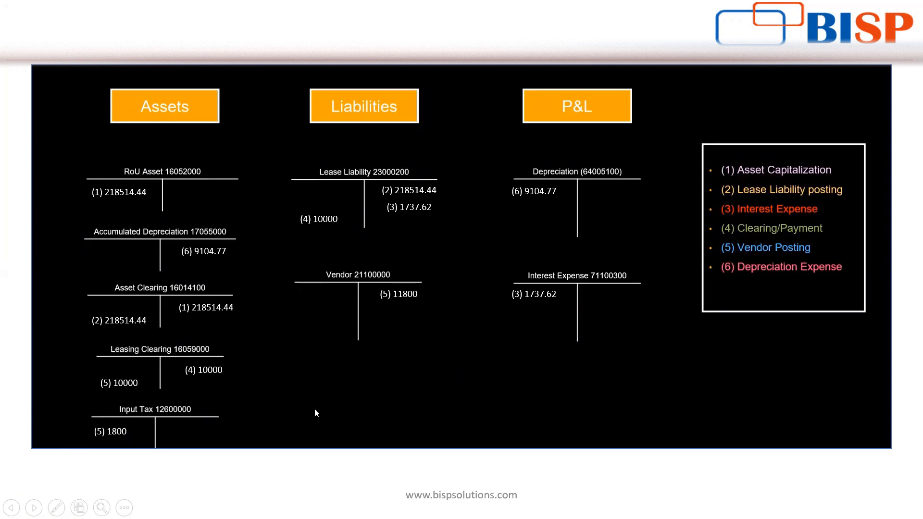
key("Escape")
key("alt+Tab")
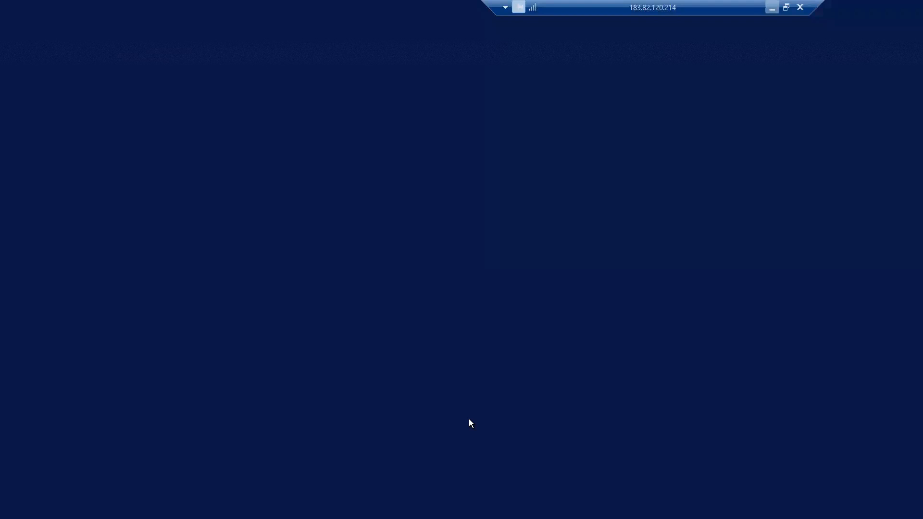
left_click(345, 144)
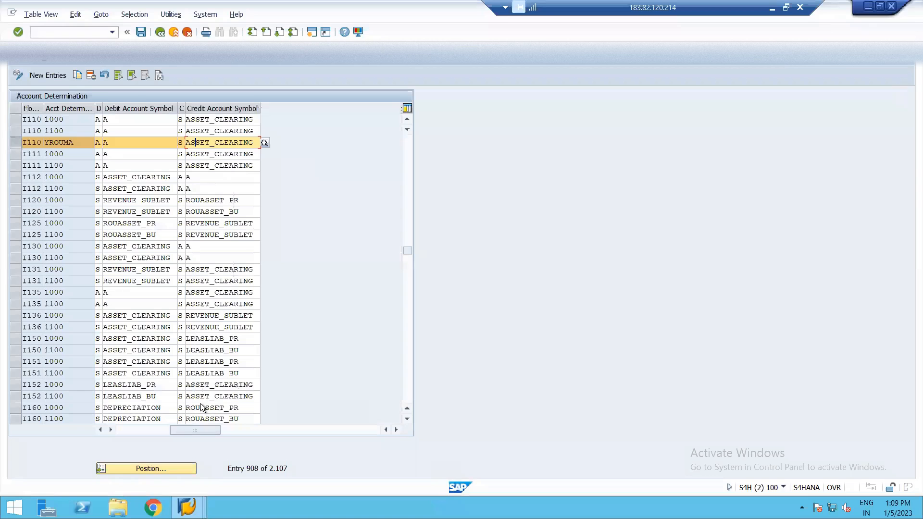
left_click_drag(198, 428, 137, 431)
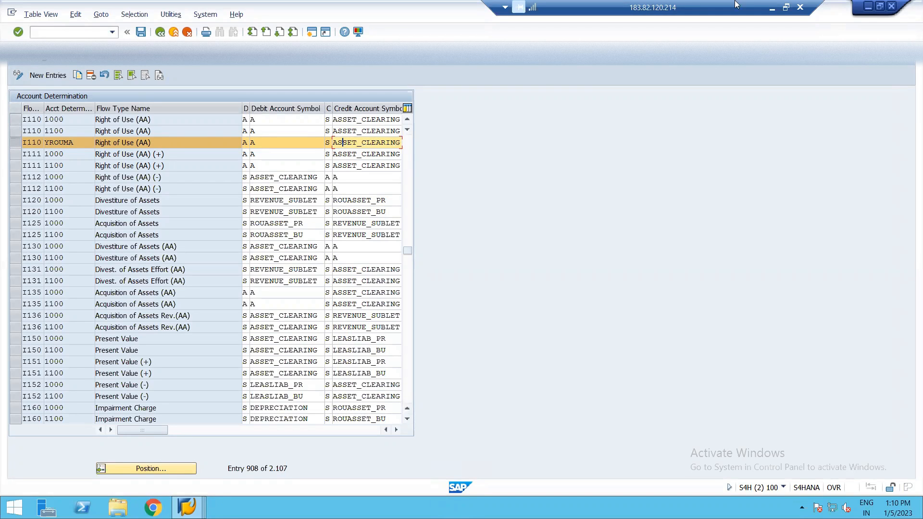
left_click(772, 7)
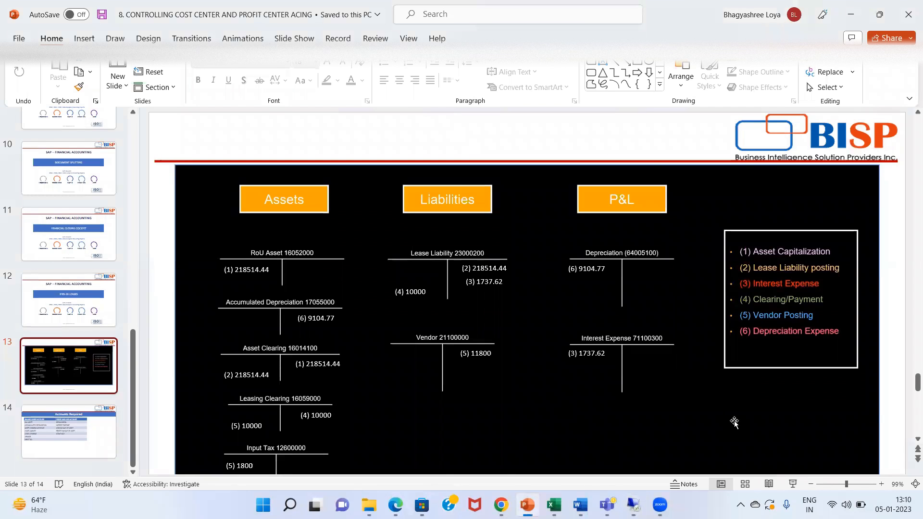
left_click(630, 504)
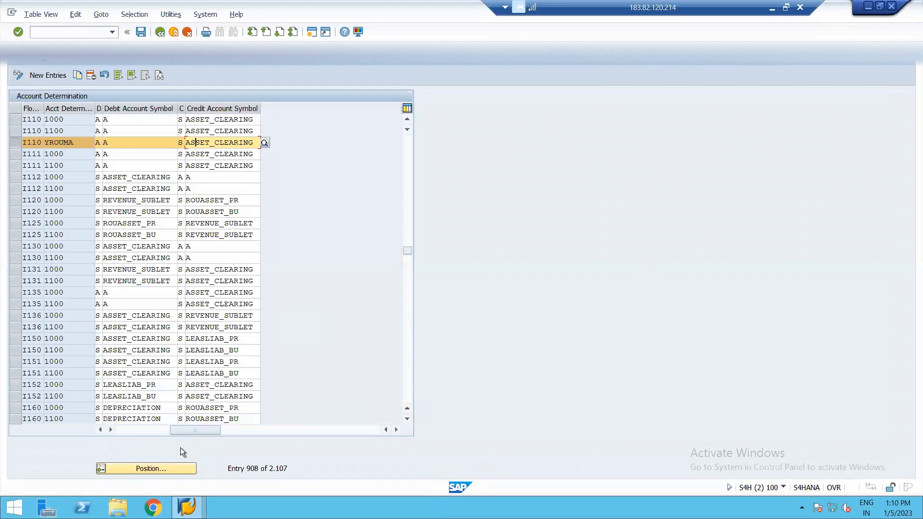
left_click_drag(187, 431, 152, 446)
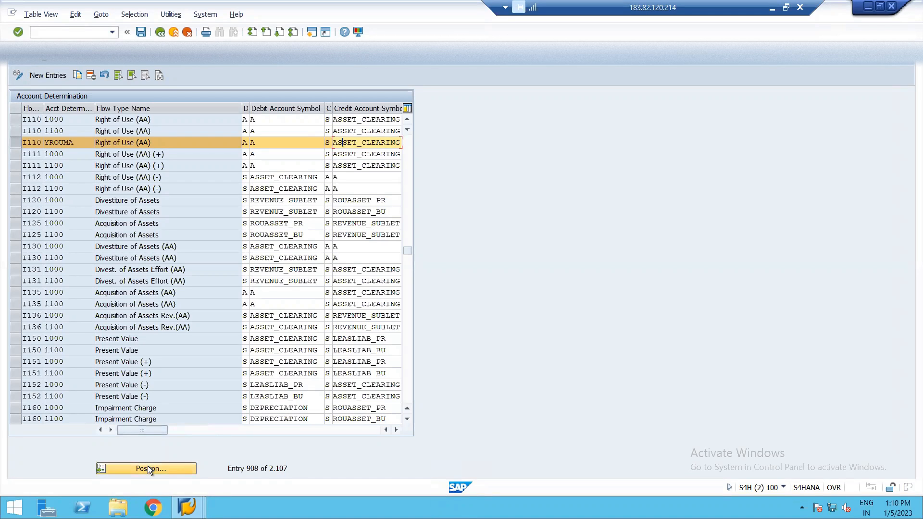
Position the account determination list at flow type I120, and recheck the depreciation flow type in the IFRS16 valuation rule
left_click(148, 467)
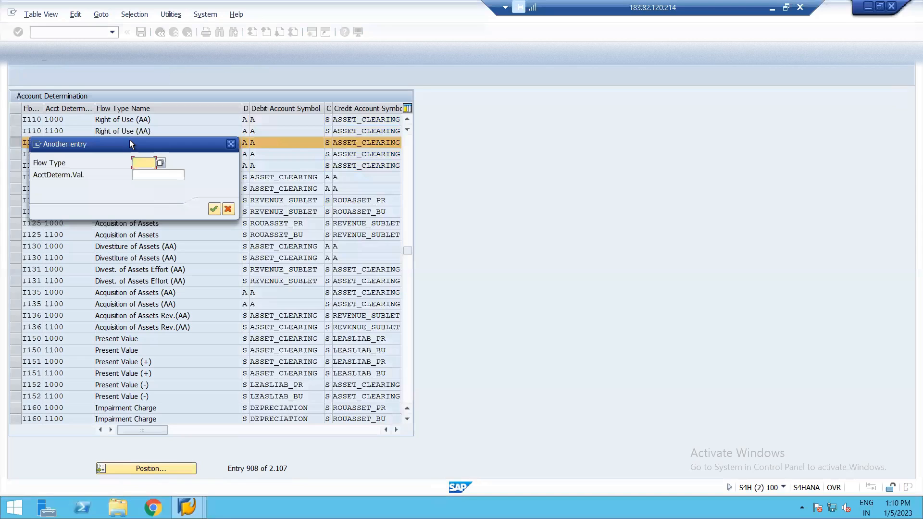
type("i120")
key("Return")
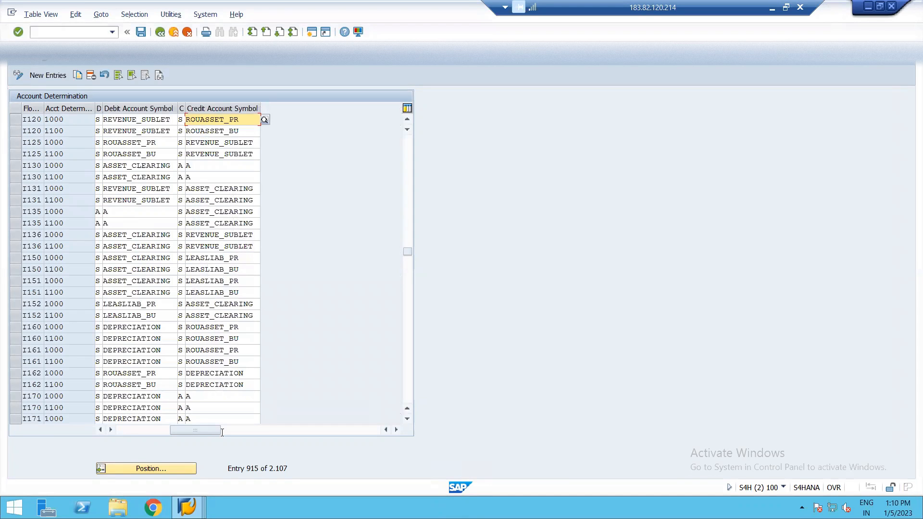
key("alt+Tab")
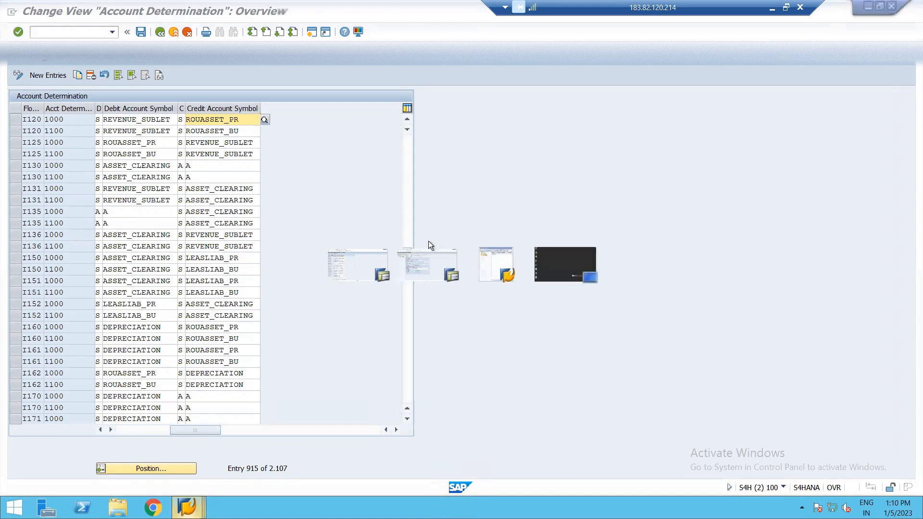
left_click(366, 272)
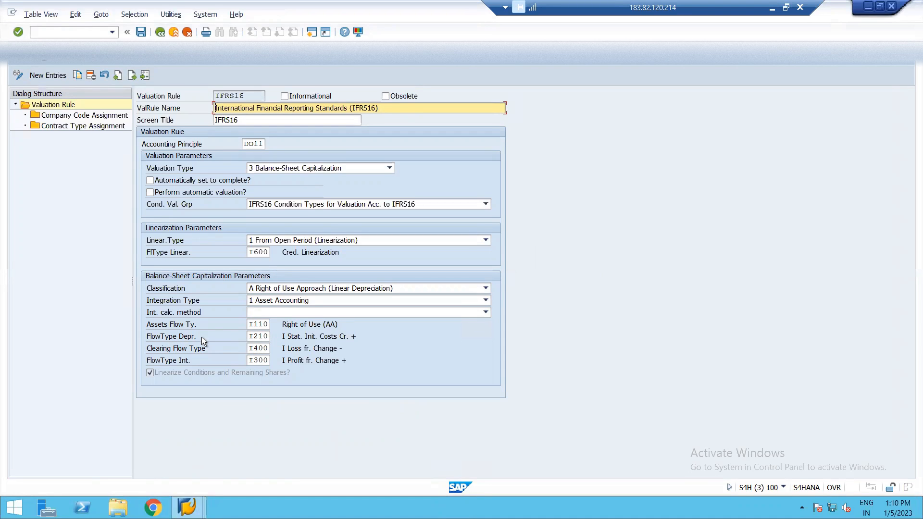
key("alt+Tab")
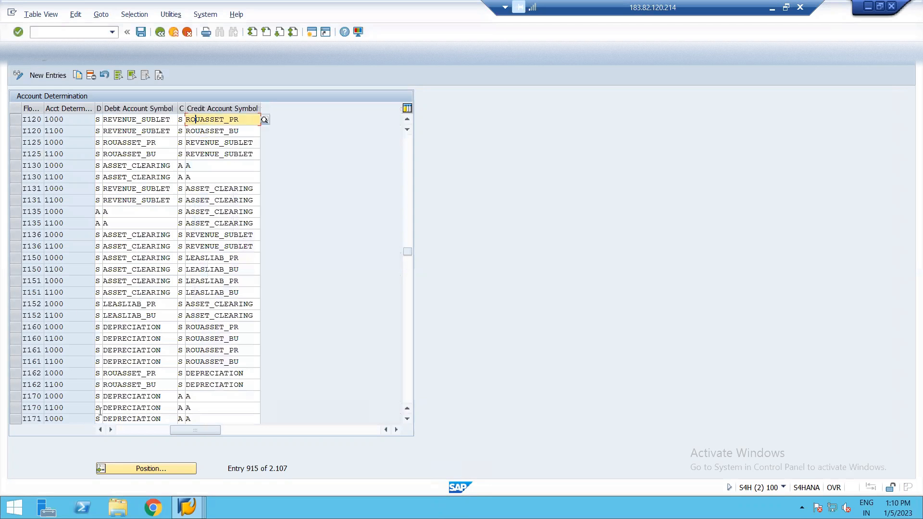
Position the account determination list at flow type I210 and mark its YROUMA entry to examine the assigned account symbols
left_click(131, 467)
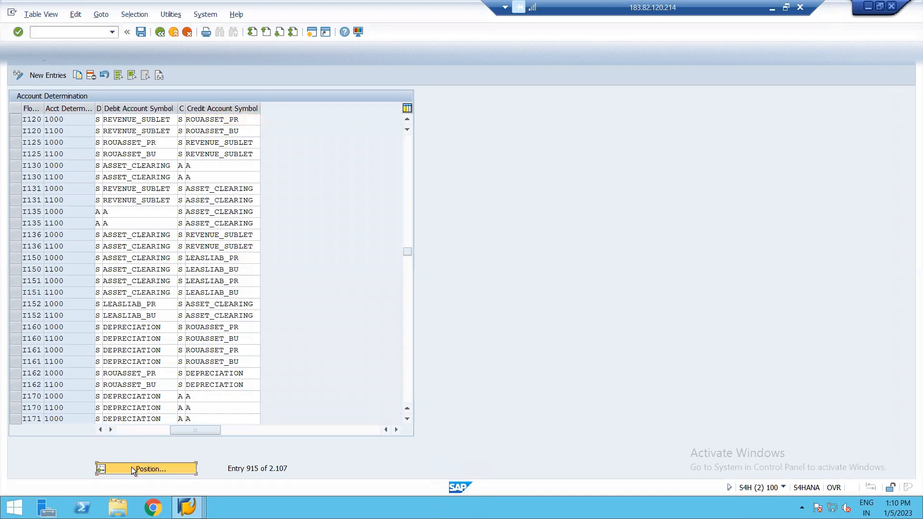
type("i210")
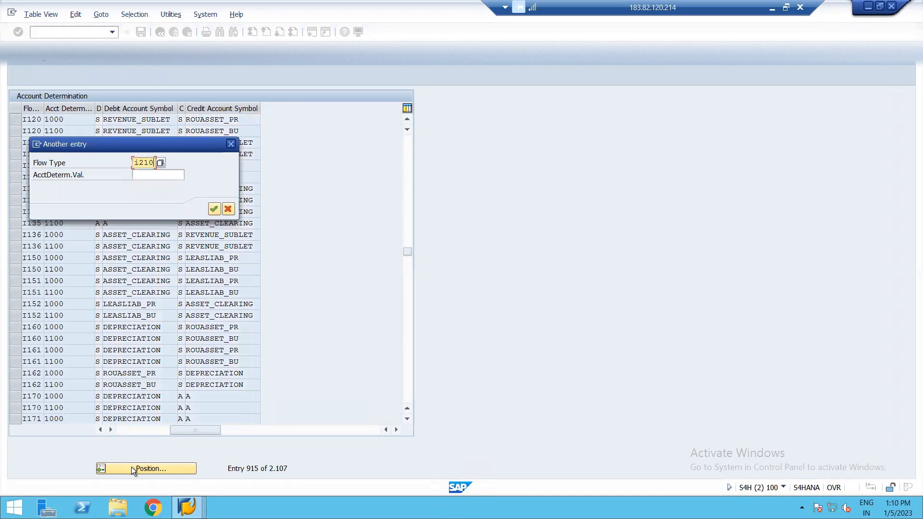
key("Return")
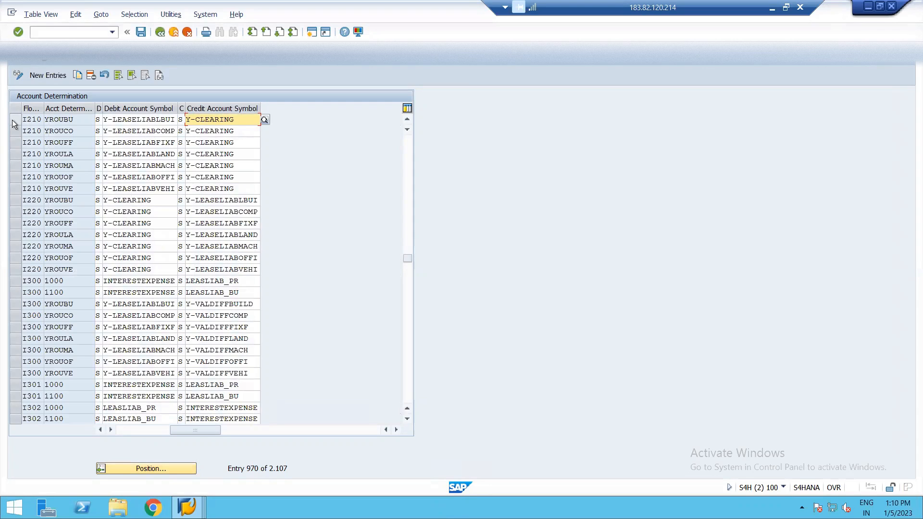
left_click(13, 121)
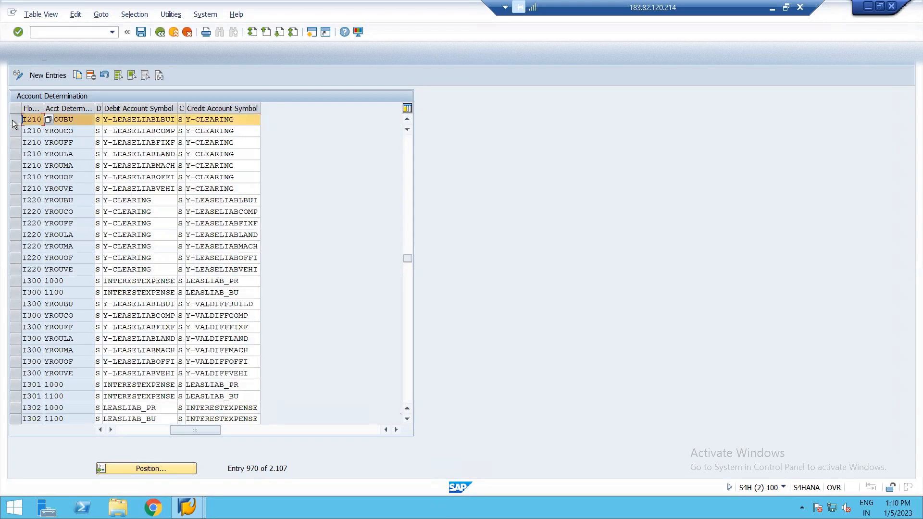
left_click(13, 166)
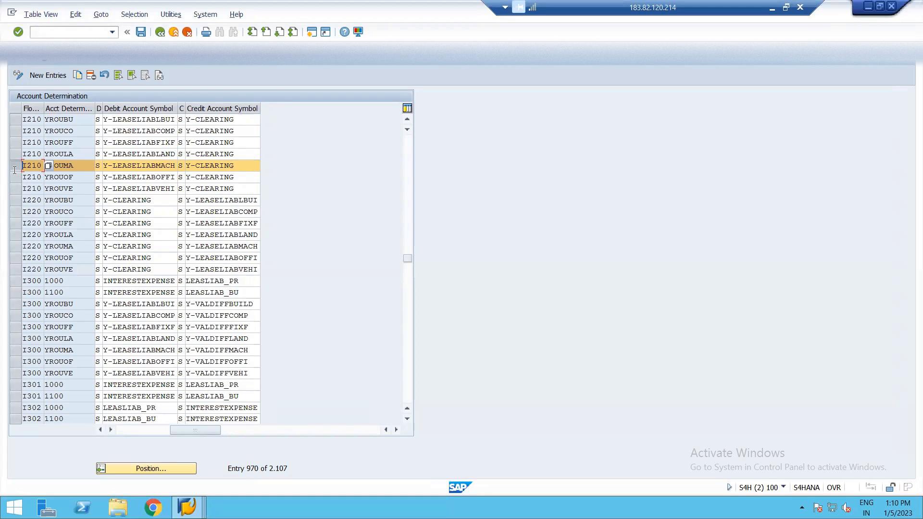
Check the clearing and interest flow types in the IFRS16 valuation rule, then cancel editing the account determination without saving
key("alt+Tab")
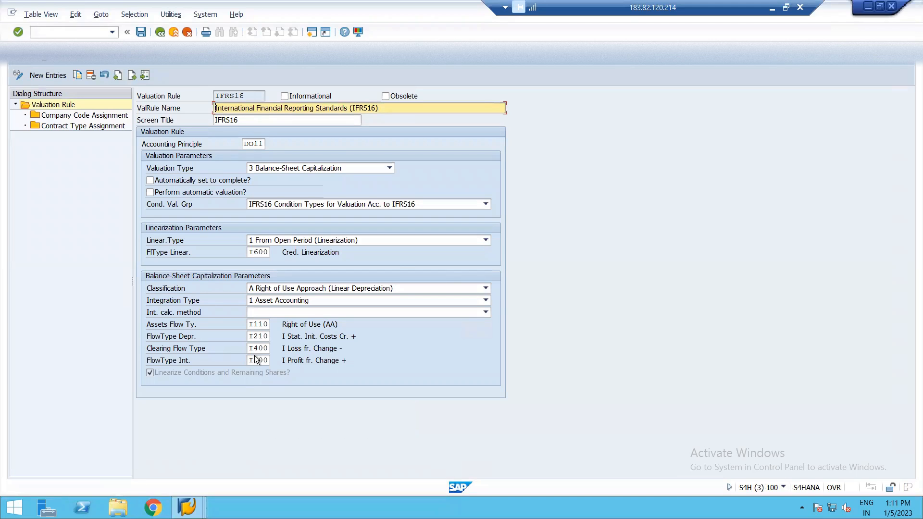
key("alt+Tab")
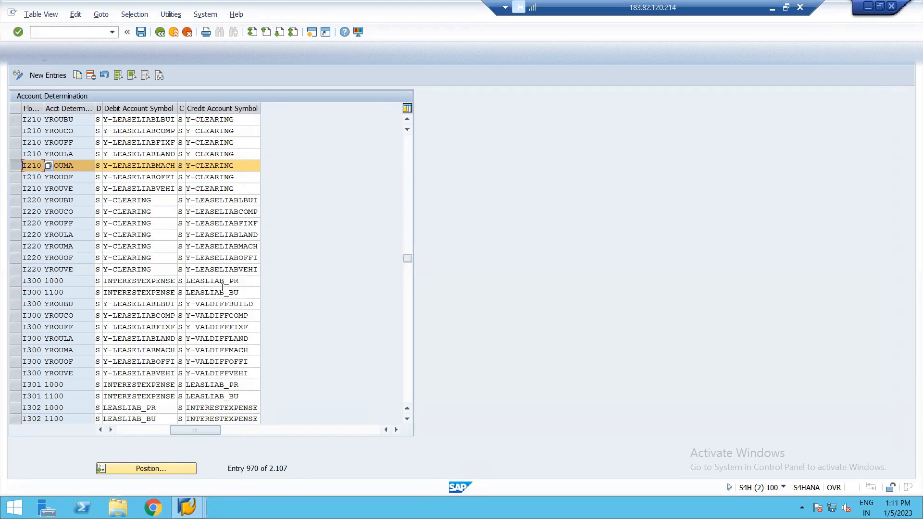
key("F3")
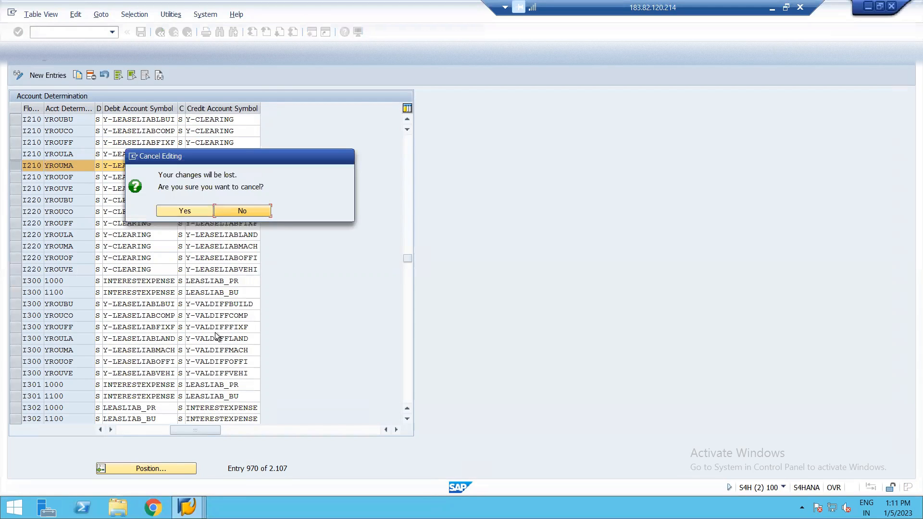
left_click(198, 209)
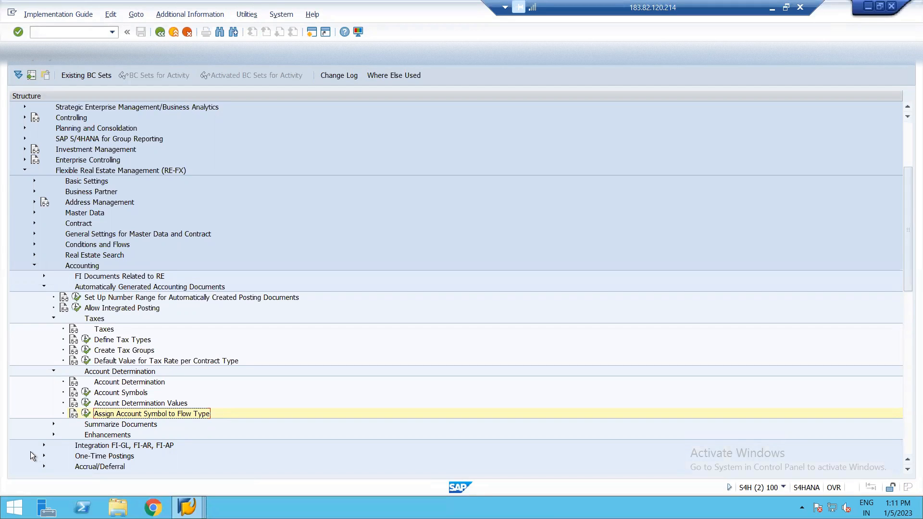
Expand Account Determination under Integration FI-GL, FI-AR, FI-AP, review the Define Document Type Determination entries, and return to the implementation guide
left_click(42, 444)
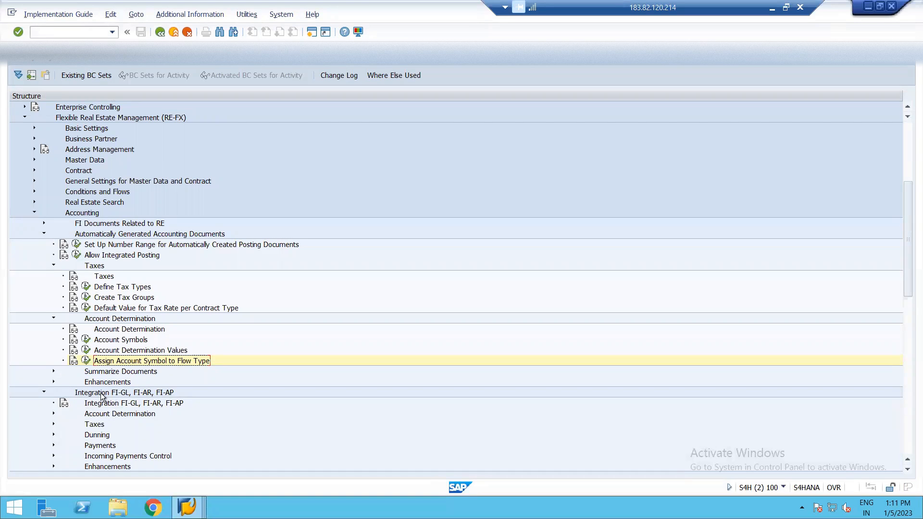
left_click(53, 415)
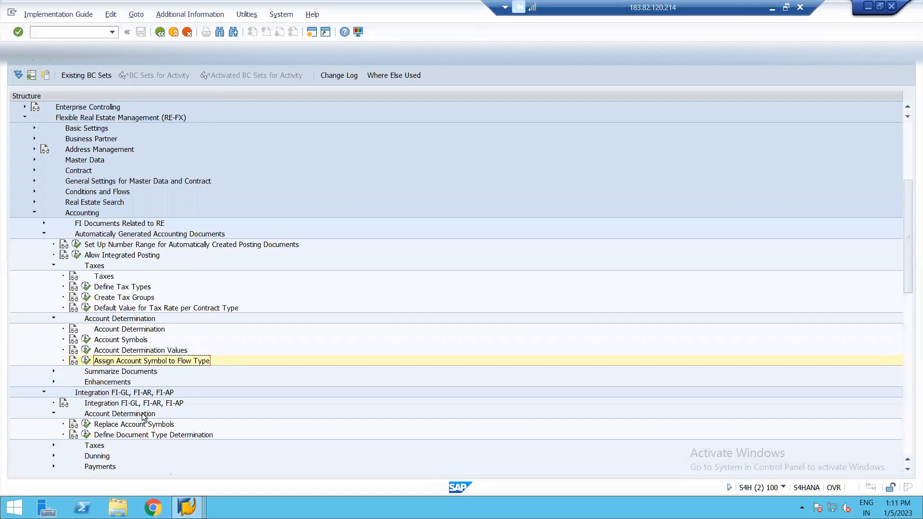
left_click(87, 435)
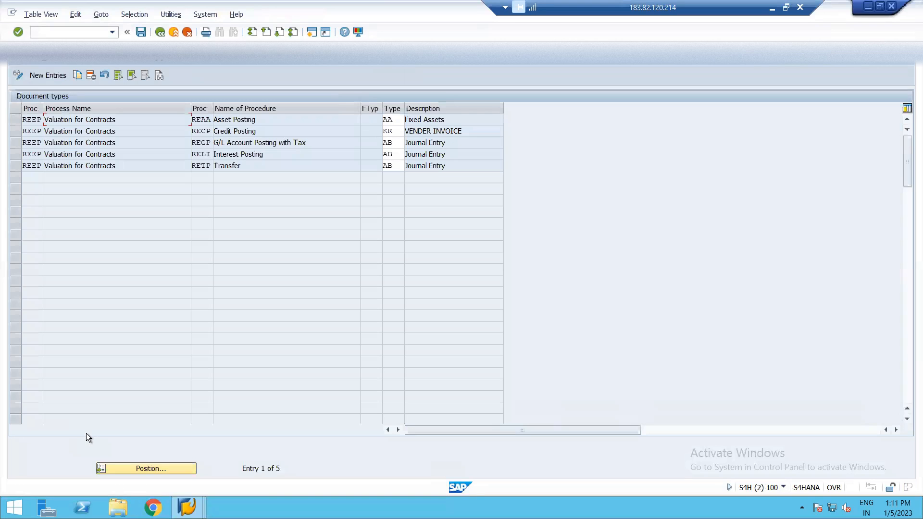
key("F3")
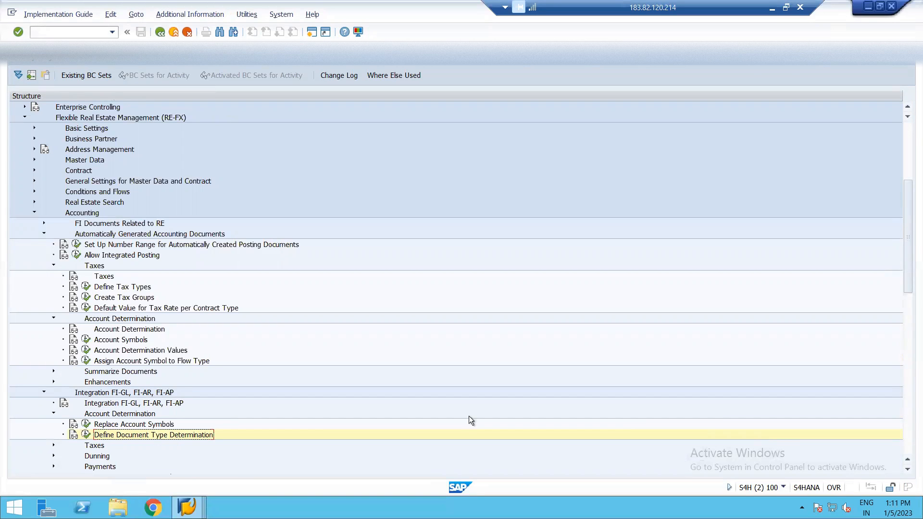
left_click(906, 472)
left_click(906, 472)
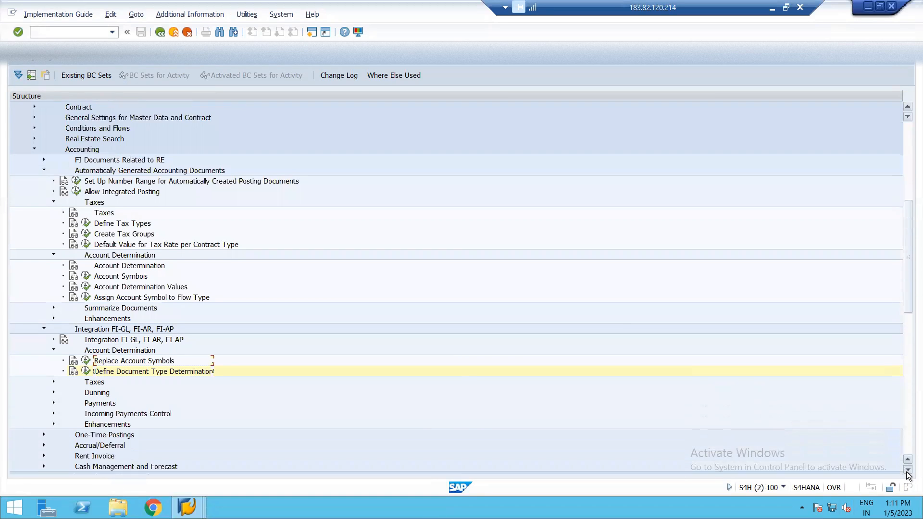
Open the Replace Account Symbols activity and mark the chart of accounts DO11 rows to review their G/L account assignments
left_click(907, 472)
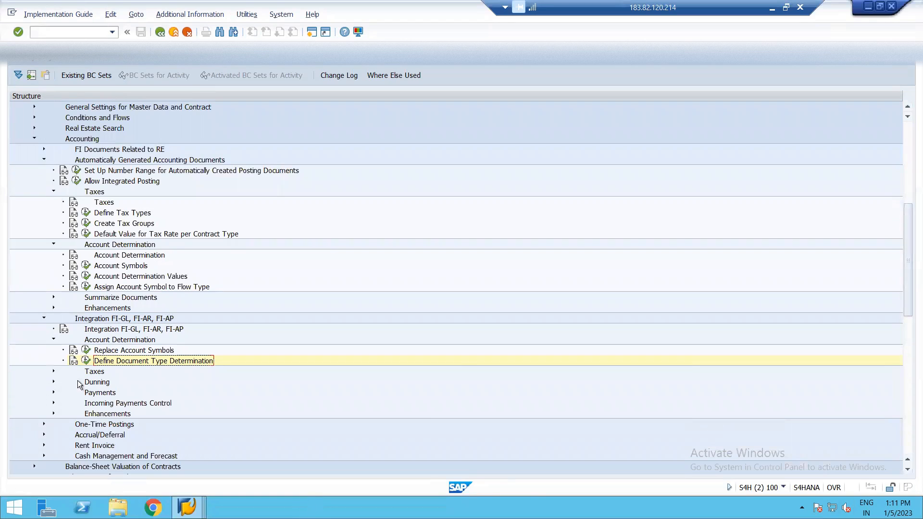
left_click(86, 351)
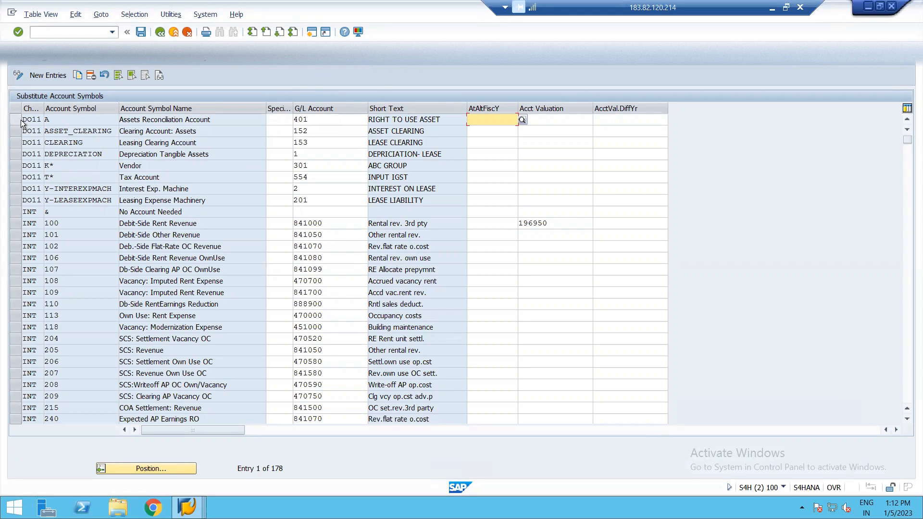
left_click(22, 121)
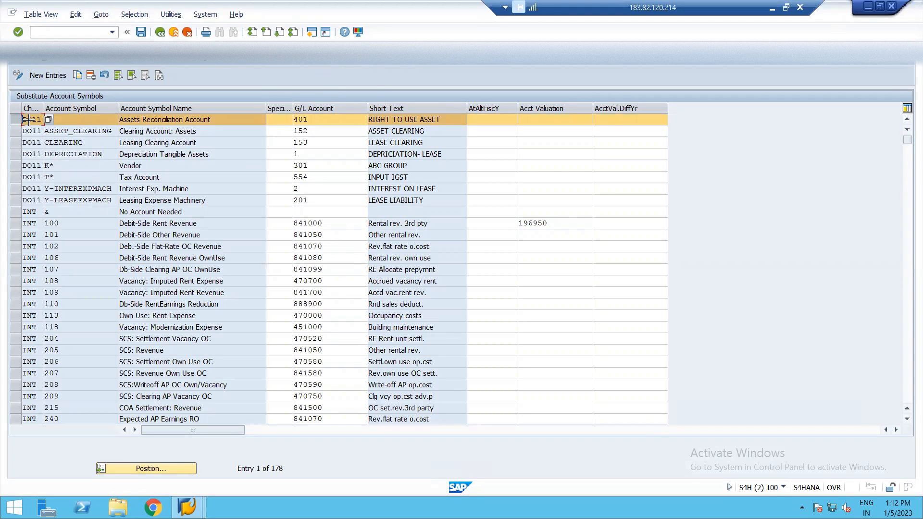
left_click_drag(20, 115, 486, 207)
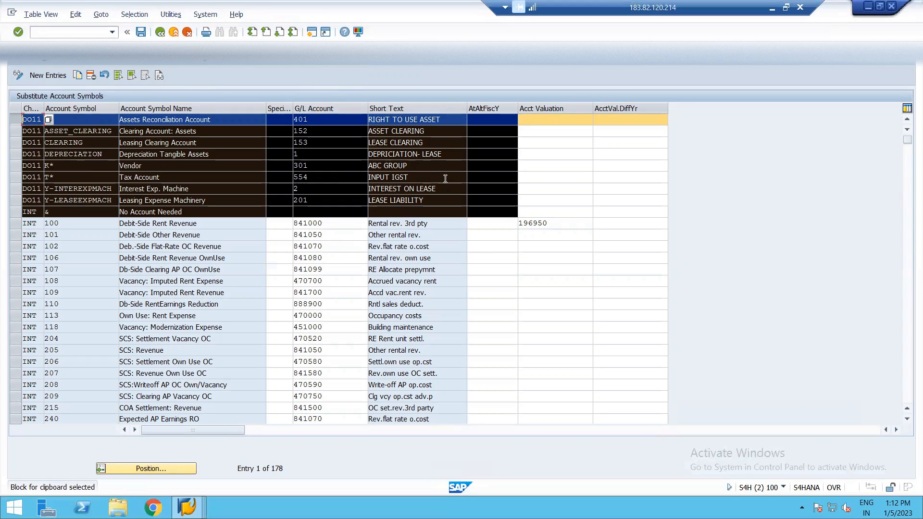
Show the blank new-entry form for substitute account symbols, point out its account symbol and G/L account fields, and return to the implementation guide
left_click(41, 75)
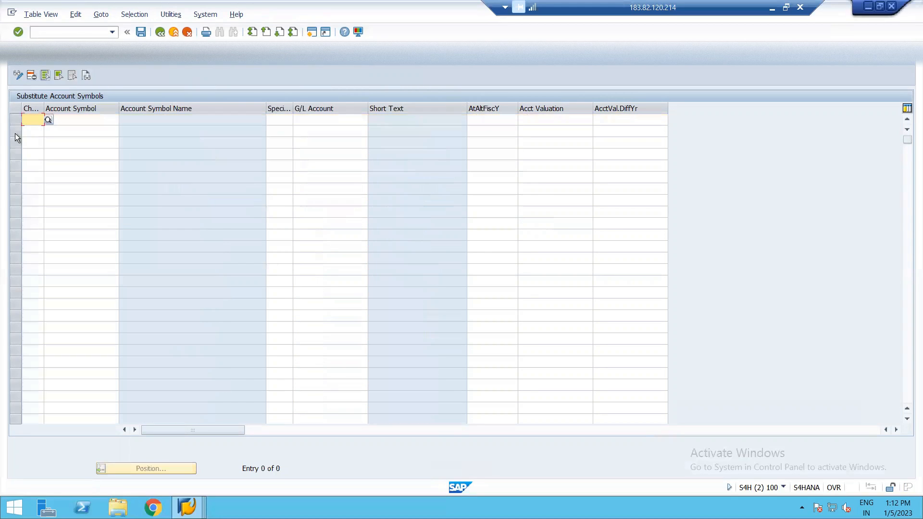
left_click(86, 119)
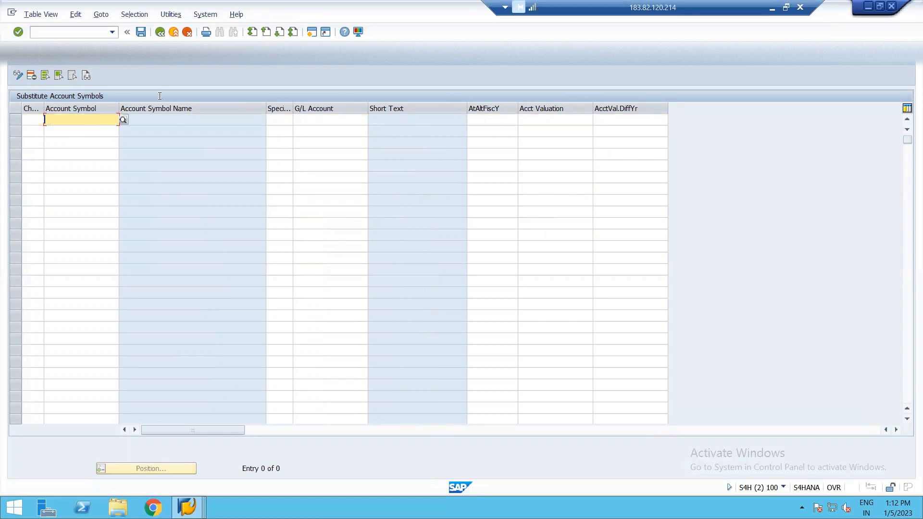
left_click(321, 120)
key("F3")
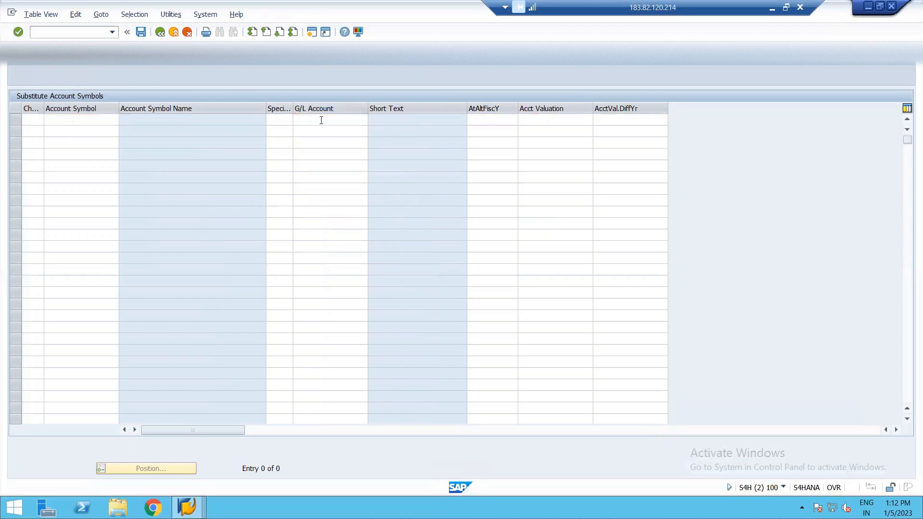
key("F3")
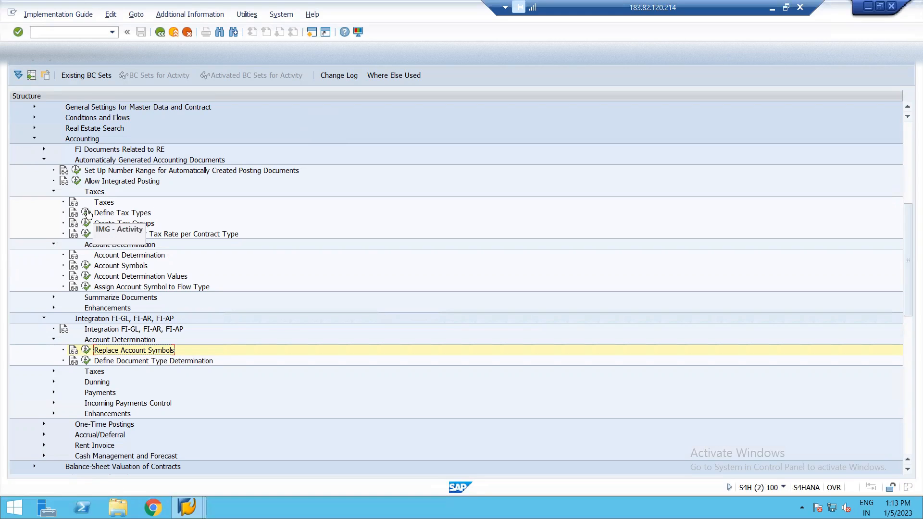
Examine the IN tax type INP in Define Tax Types, then cancel editing without saving
left_click(87, 213)
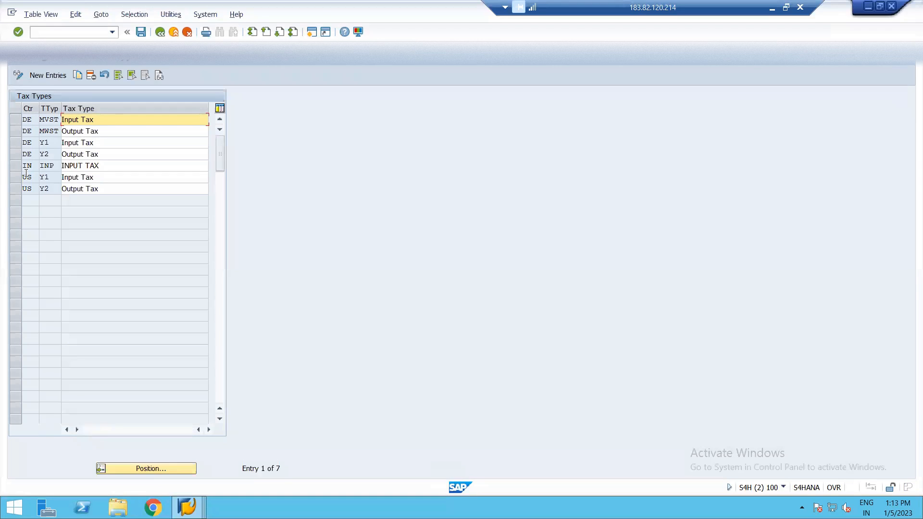
left_click(14, 166)
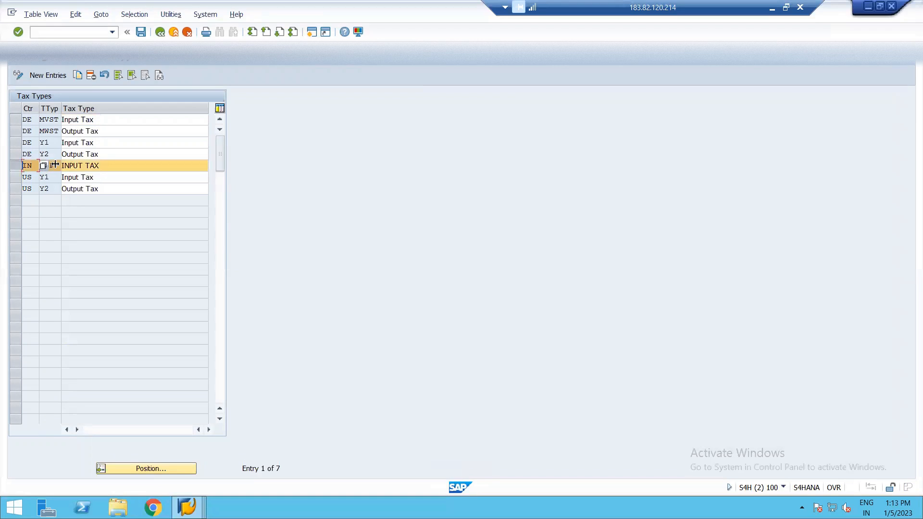
left_click(108, 164)
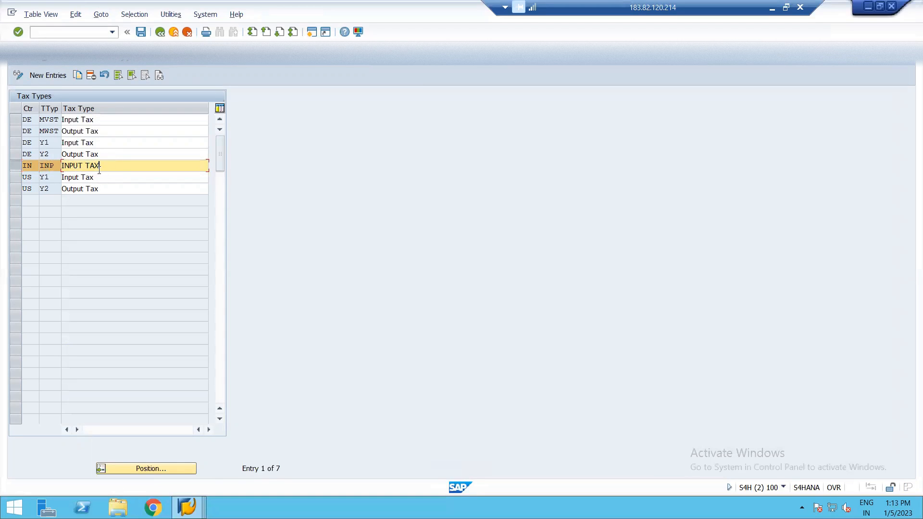
key("F12")
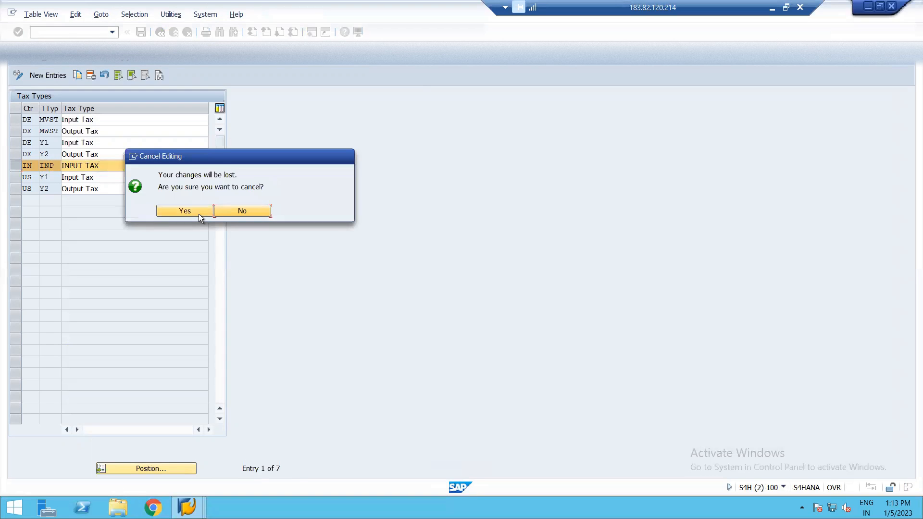
left_click(198, 214)
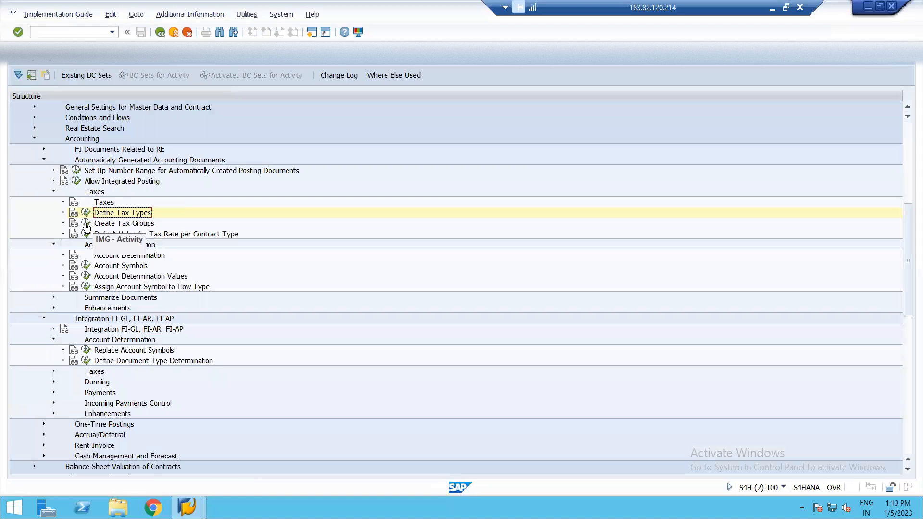
Review the tax groups, then check contract type CU05's default tax group under Default Value for Tax Rate per Contract Type
left_click(85, 224)
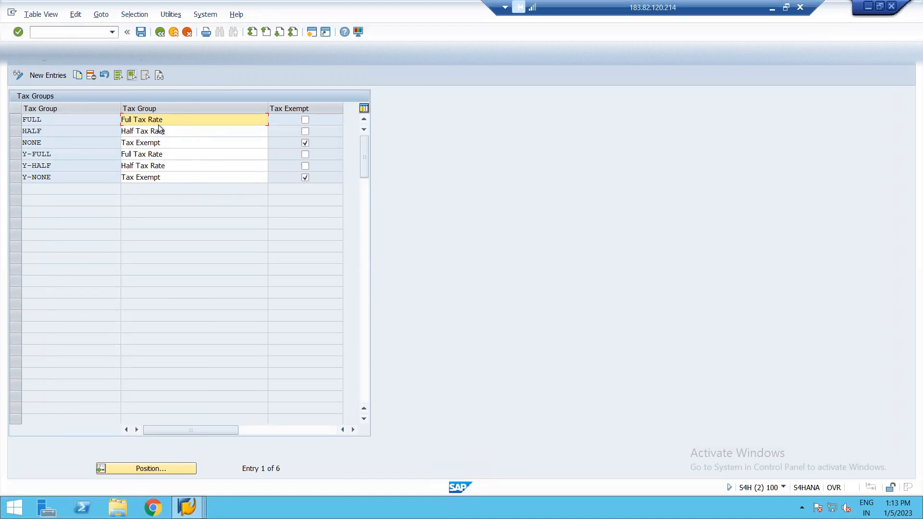
key("F3")
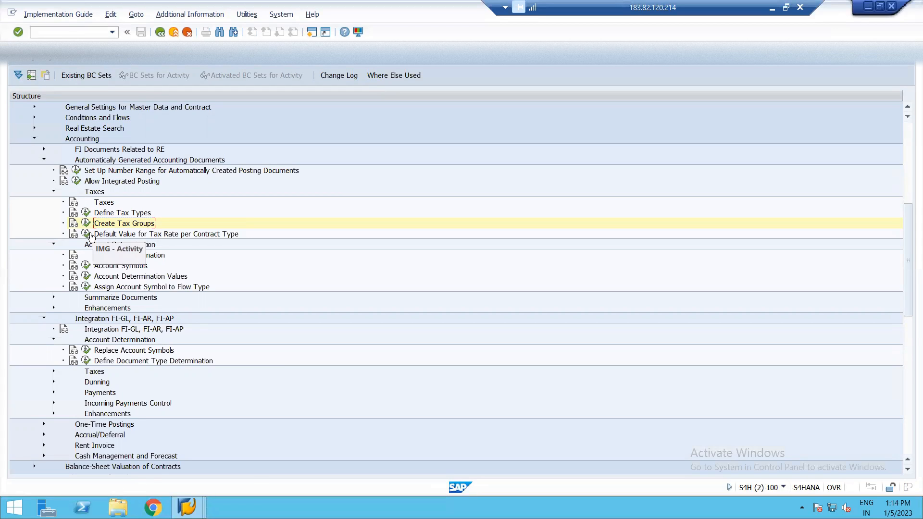
left_click(90, 235)
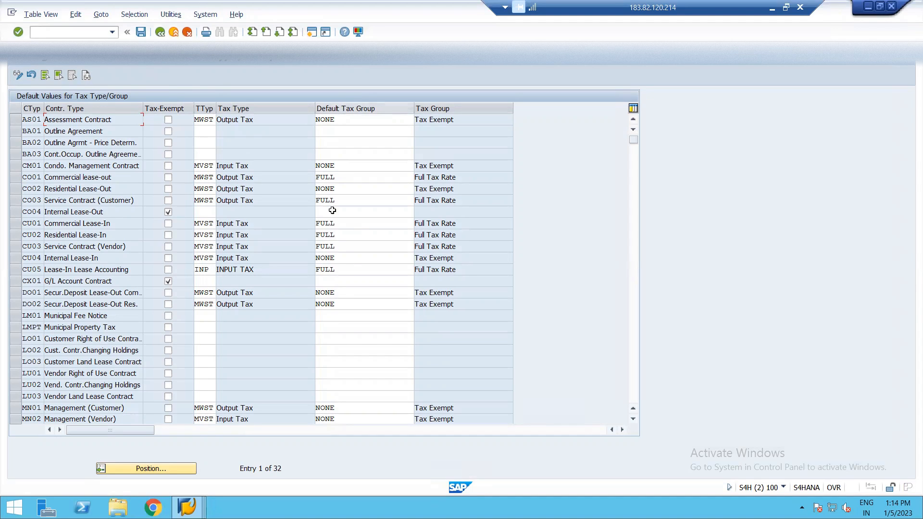
left_click(346, 272)
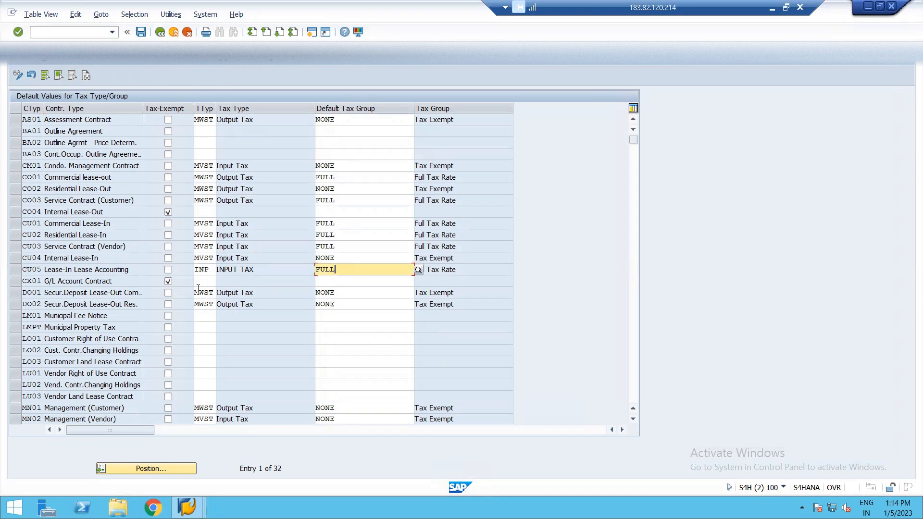
key("F3")
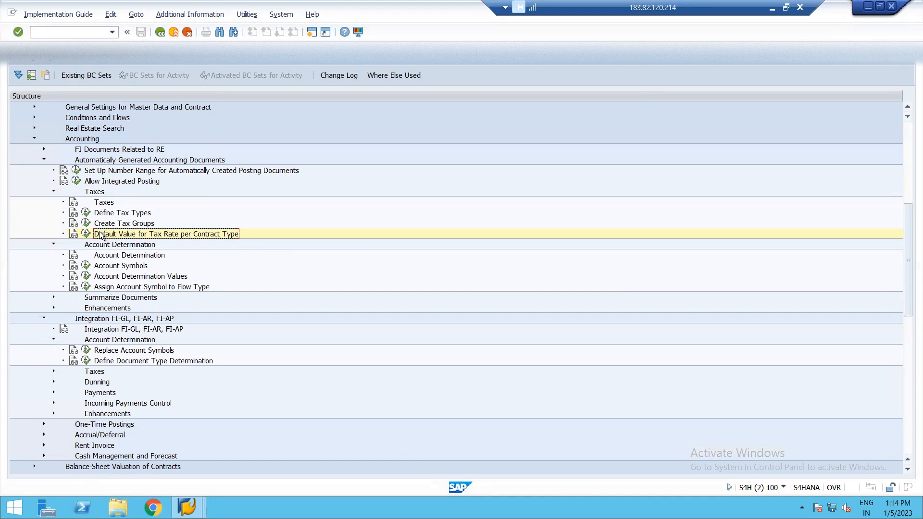
Expand Taxes under Integration FI-GL, FI-AR, FI-AP and review the IN entries in Assign Tax Codes and Assign Tax Code (for FI Document)
left_click(53, 372)
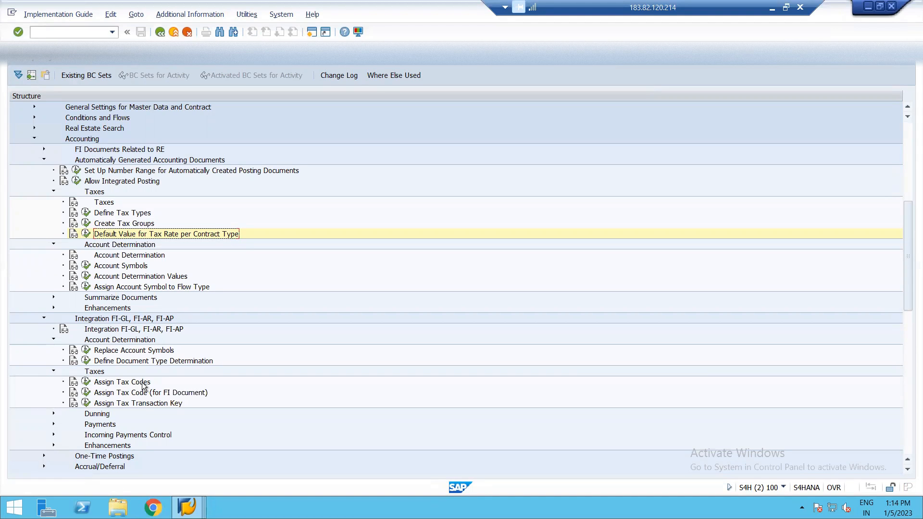
left_click(85, 382)
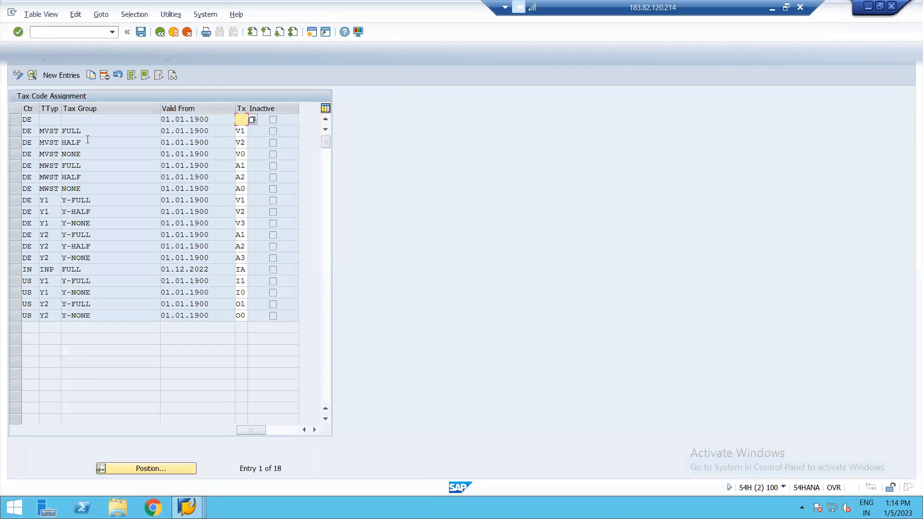
left_click(16, 270)
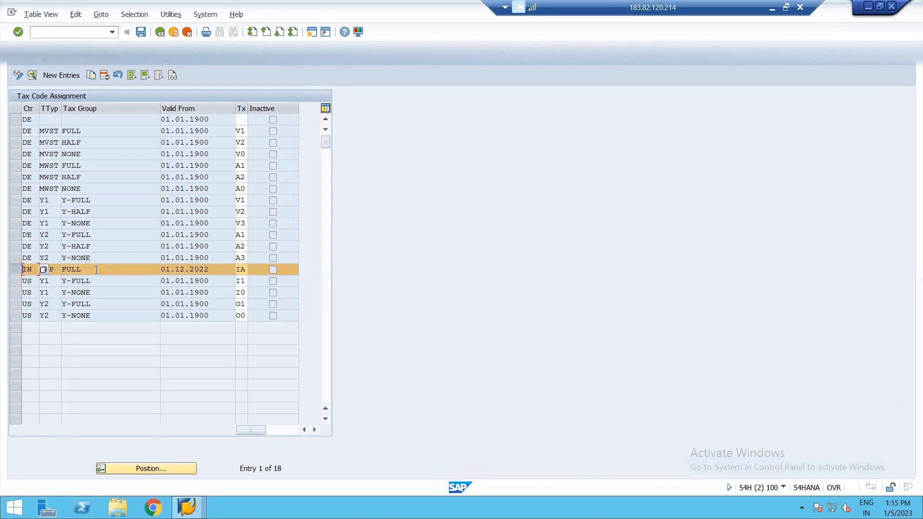
left_click(243, 269)
key("F12")
left_click(206, 214)
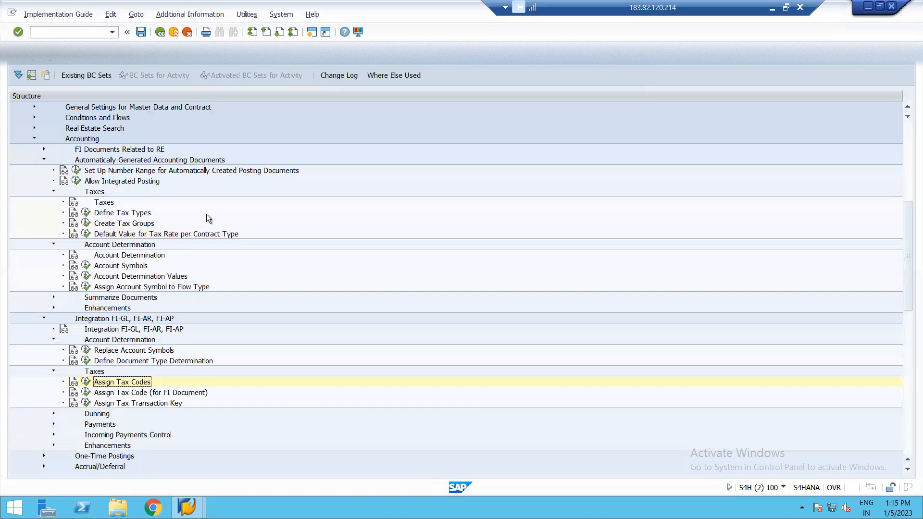
left_click(85, 392)
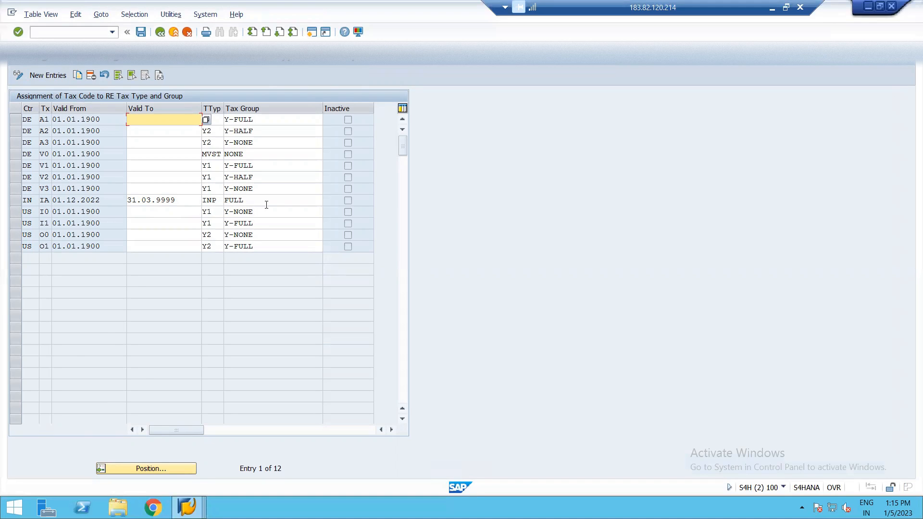
key("F3")
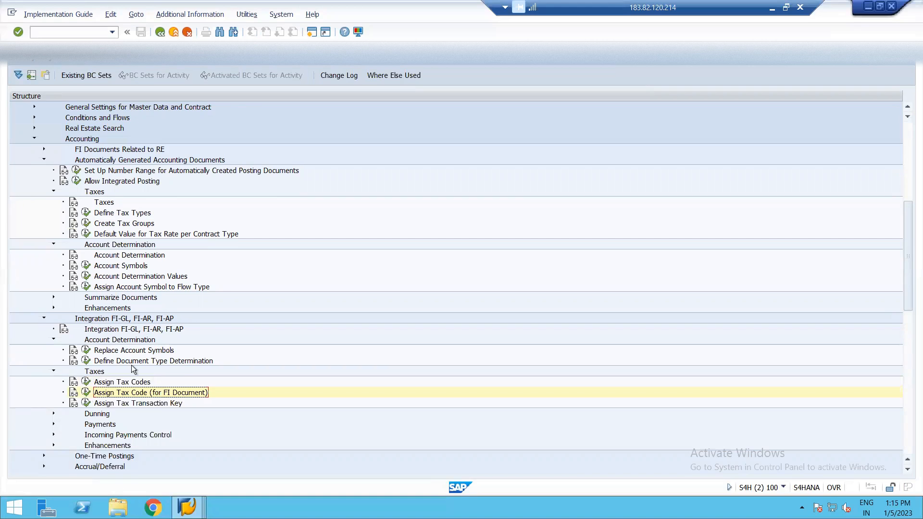
Examine the IN entries in Assign Tax Transaction Key, view the available processing keys for tax type INP, and return without choosing one
left_click(87, 404)
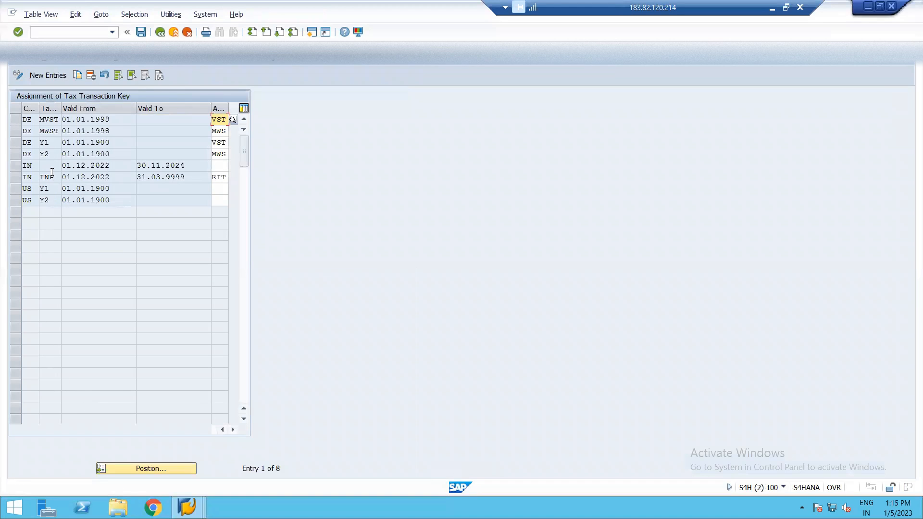
left_click(74, 165)
double_click(56, 178)
left_click_drag(56, 151, 90, 191)
left_click(224, 176)
left_click(232, 178)
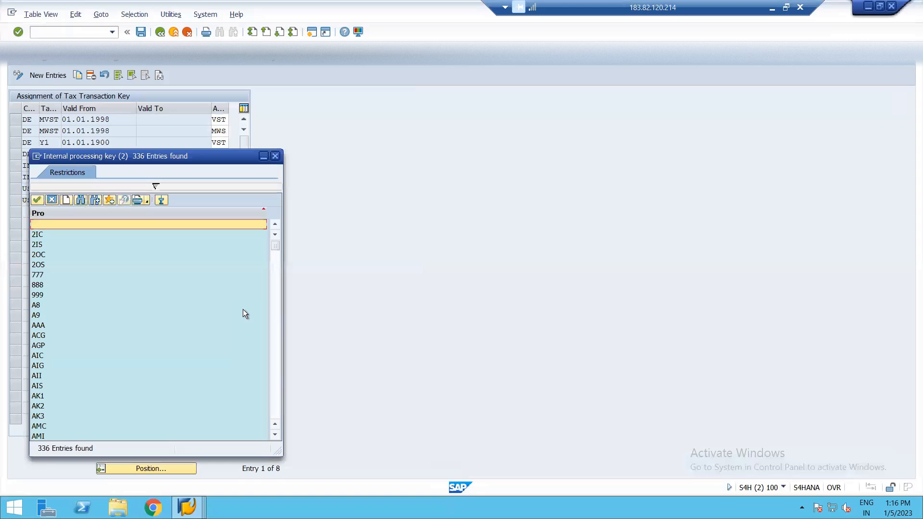
key("Escape")
key("F3")
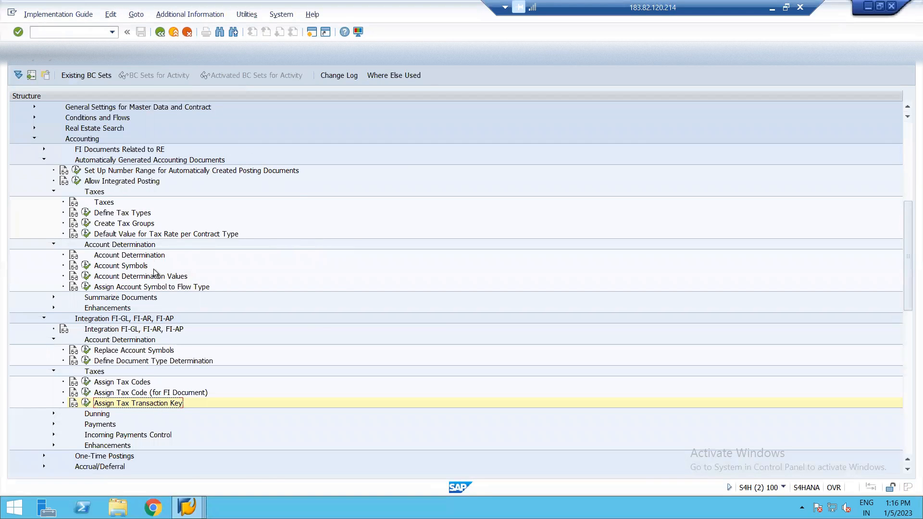
Collapse the Automatically Generated Accounting Documents and Accounting nodes in the implementation guide
left_click(44, 160)
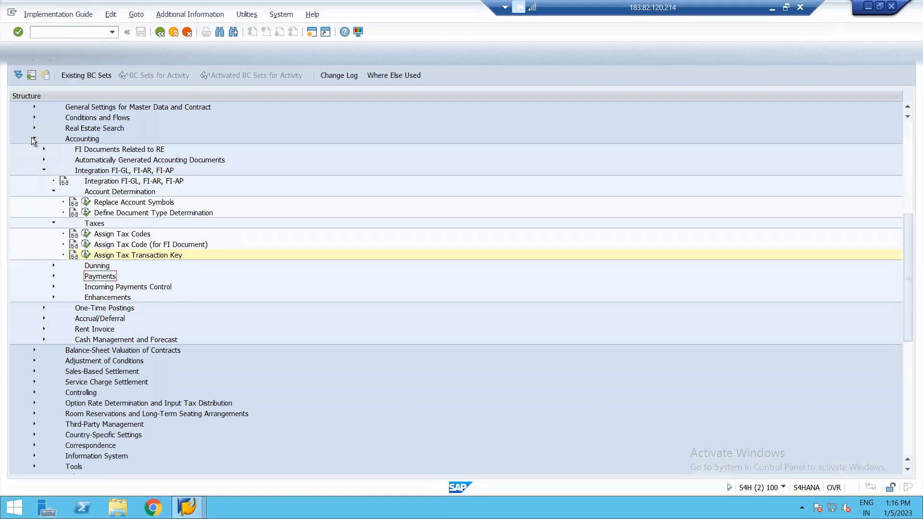
left_click(32, 138)
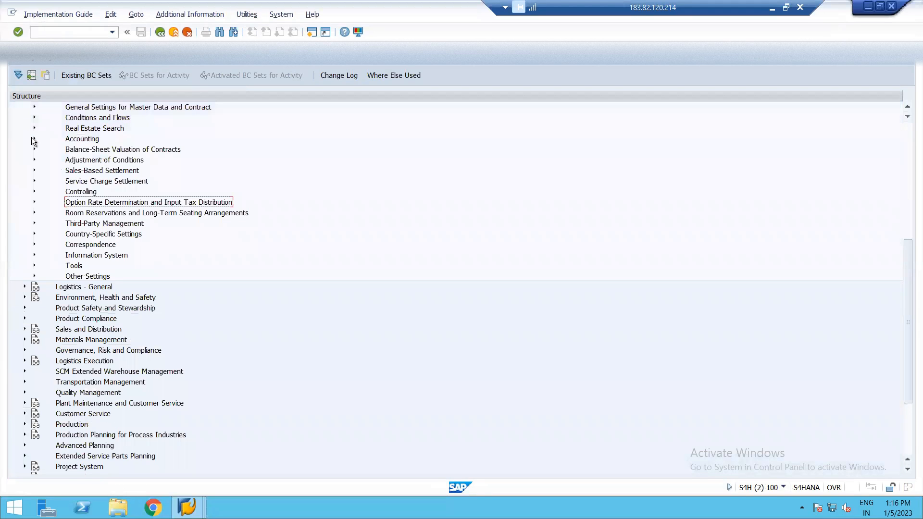